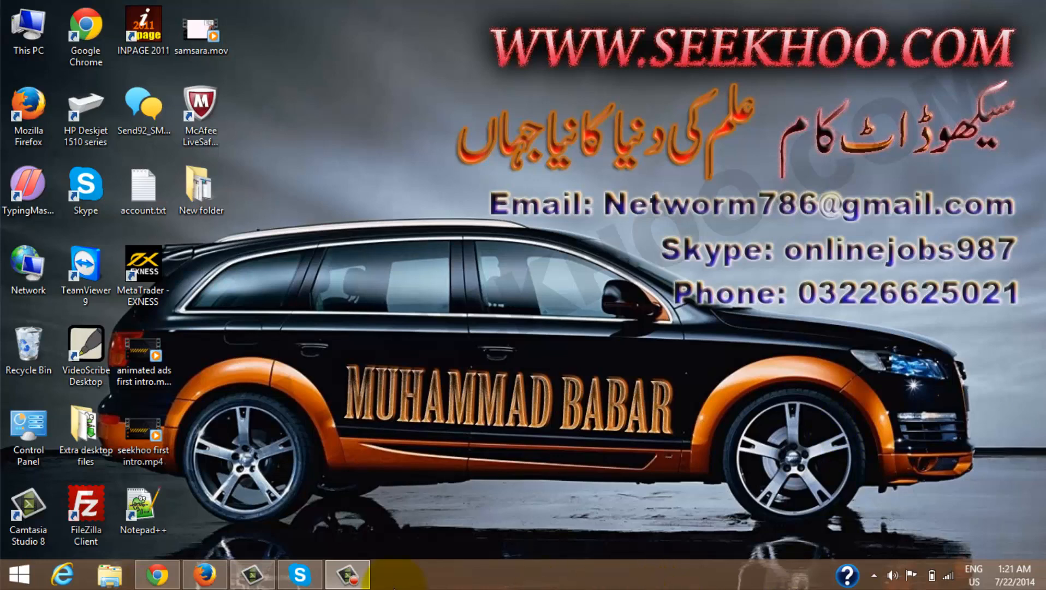
# Bring up the 2FreeHosting login page and sign in with the cPanel e-mail and password
pyautogui.click(204, 573)
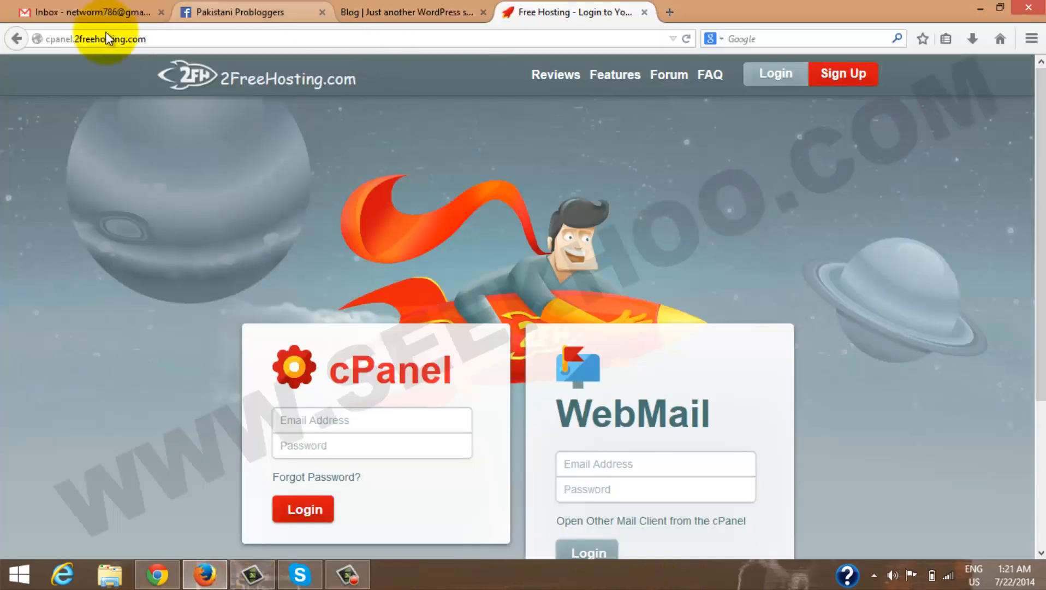
pyautogui.scroll(-5, 478, 83)
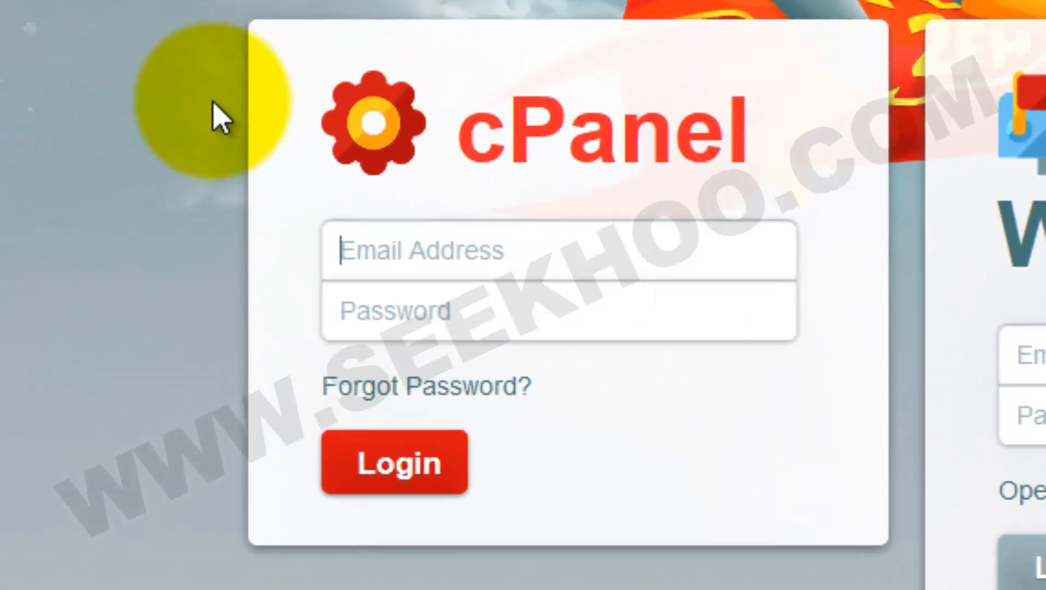
pyautogui.click(584, 244)
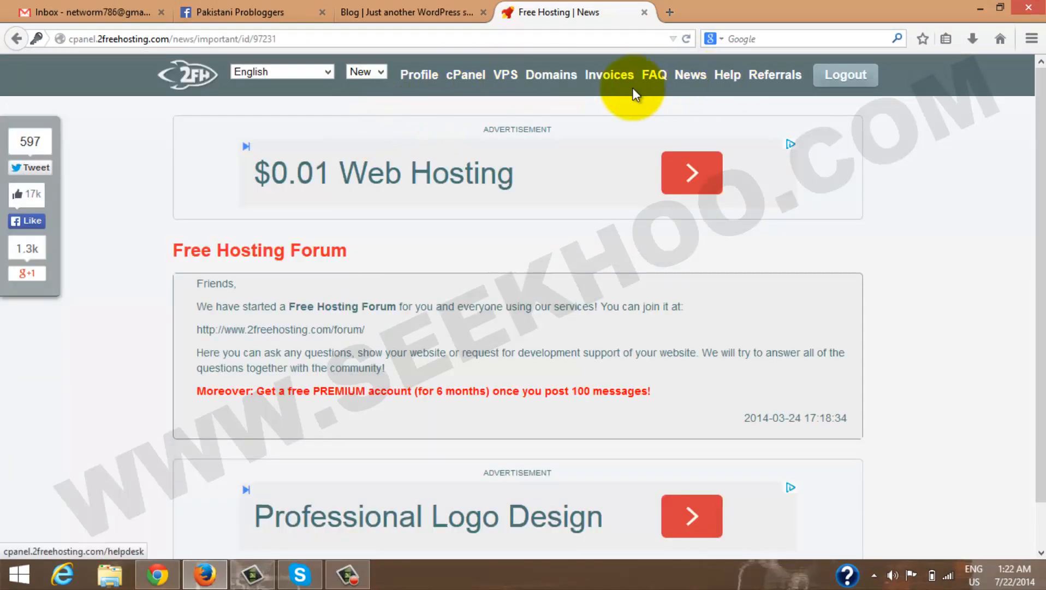
# Go to cPanel and switch to the onlinetutor.tk account under Active Accounts
pyautogui.click(467, 75)
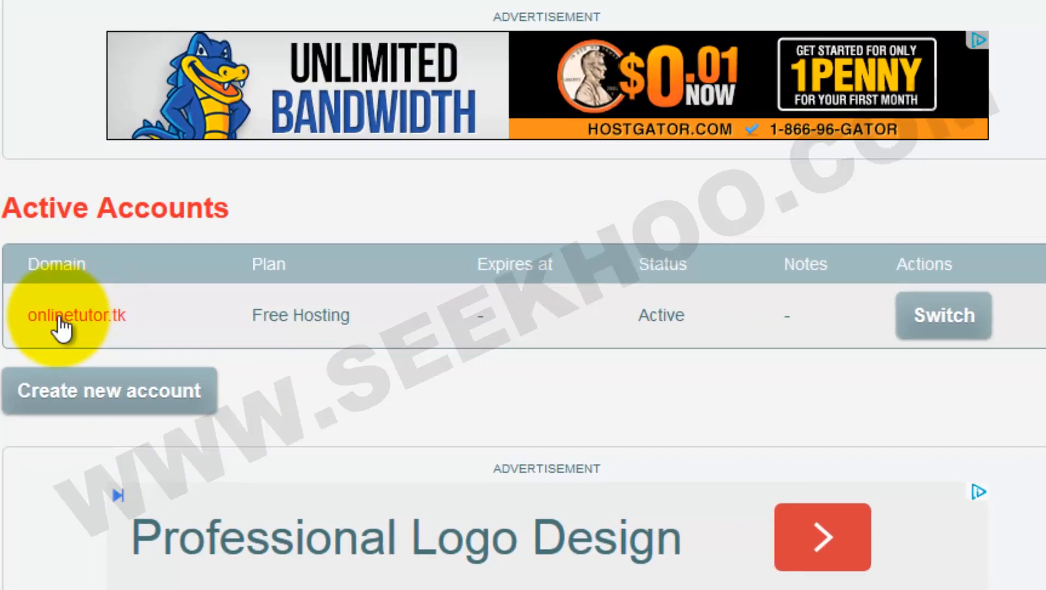
pyautogui.click(944, 315)
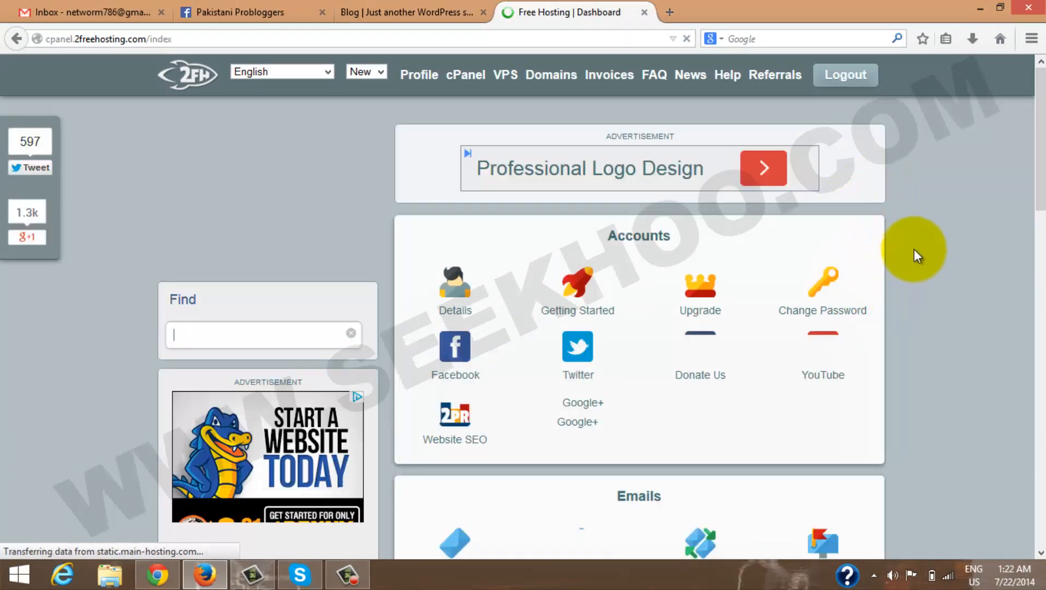
pyautogui.scroll(-1, 915, 252)
pyautogui.scroll(-2, 914, 247)
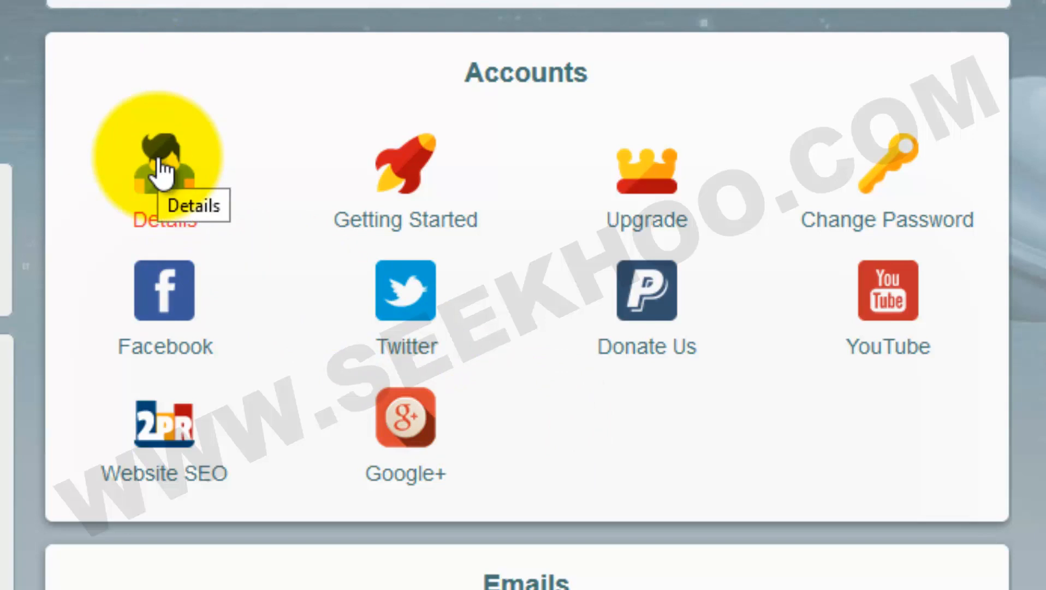
# Open account Details and review nameserver, website, e-mail and FTP settings (port 21, public_html)
pyautogui.click(160, 171)
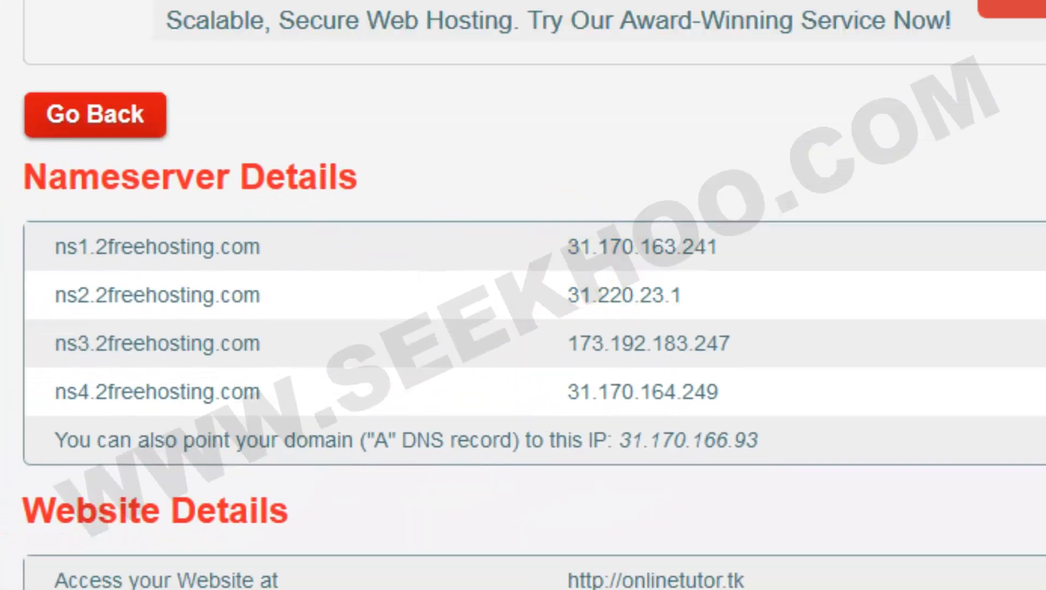
pyautogui.scroll(-3, 65, 164)
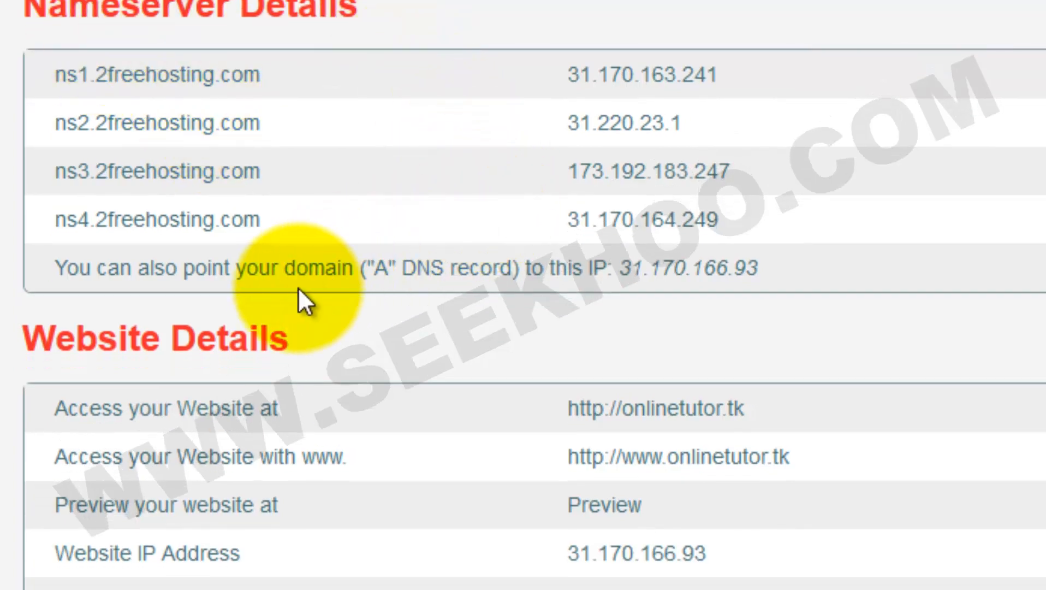
pyautogui.scroll(-3, 299, 299)
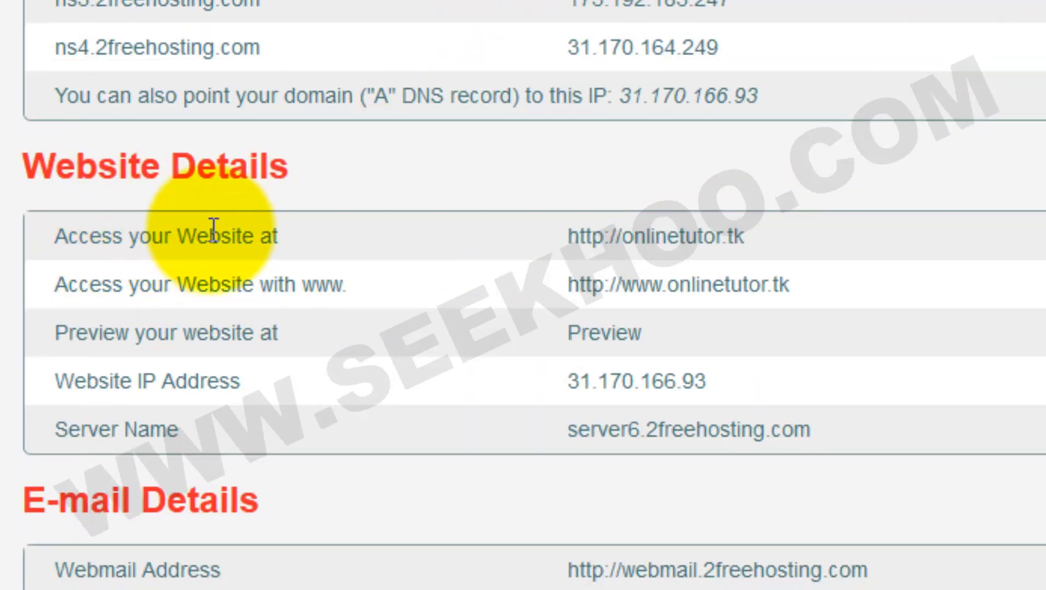
pyautogui.scroll(-6, 924, 280)
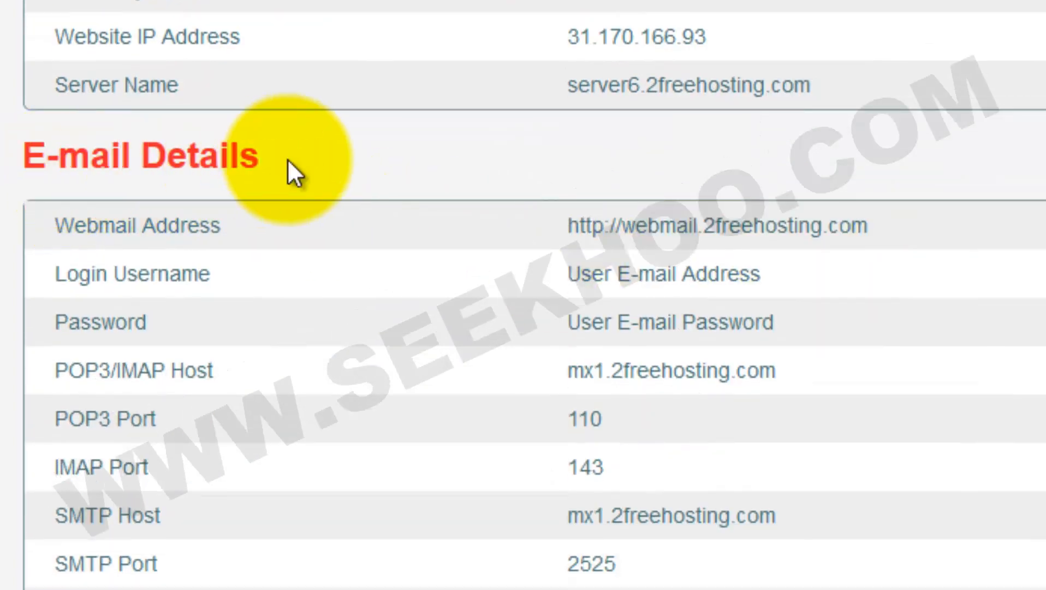
pyautogui.scroll(-1, 441, 260)
pyautogui.scroll(-3, 441, 259)
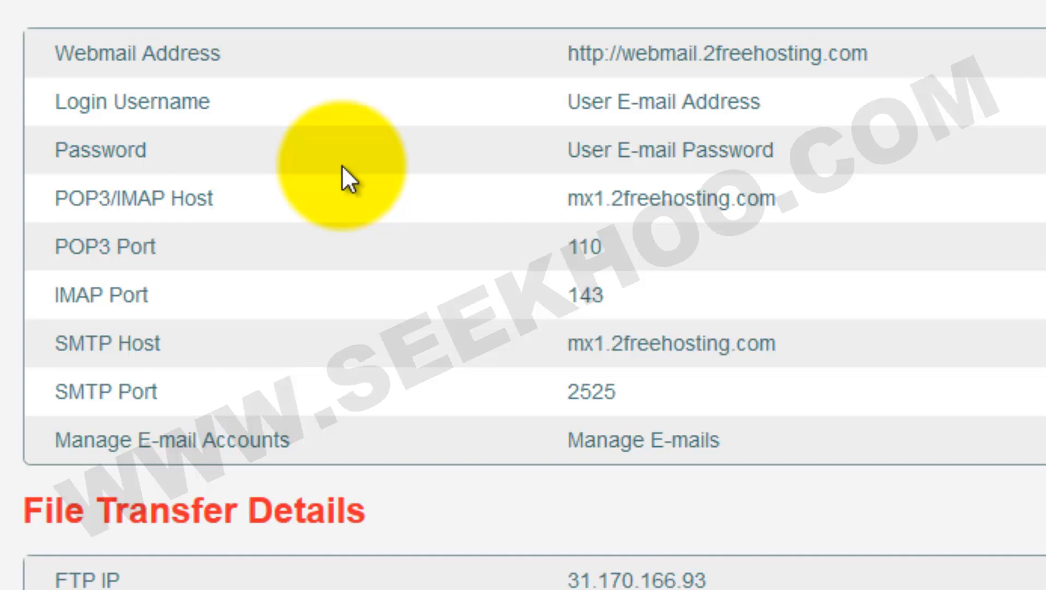
pyautogui.scroll(-6, 341, 165)
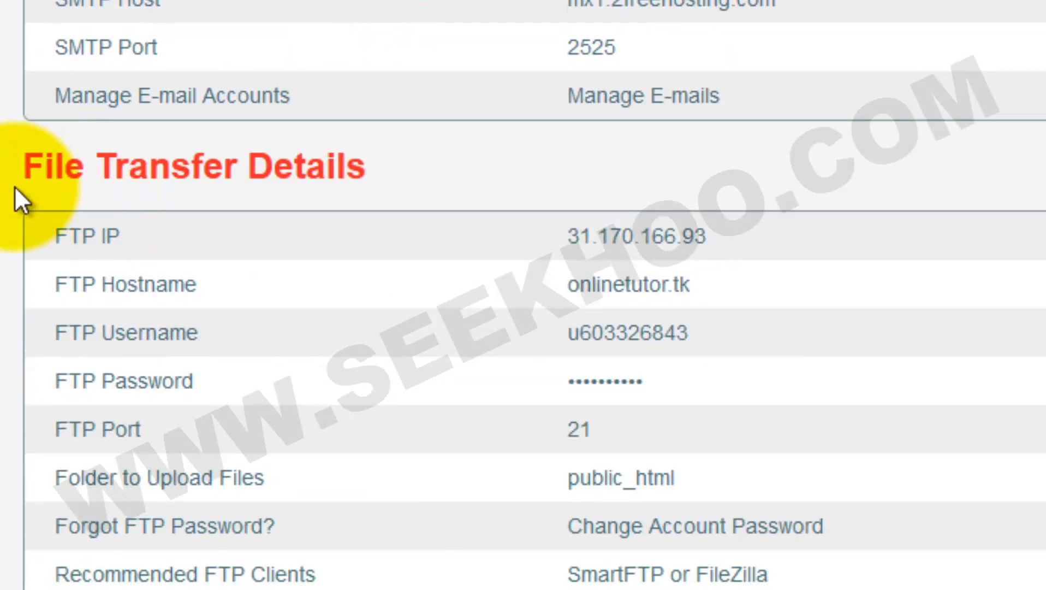
pyautogui.scroll(6, 104, 5)
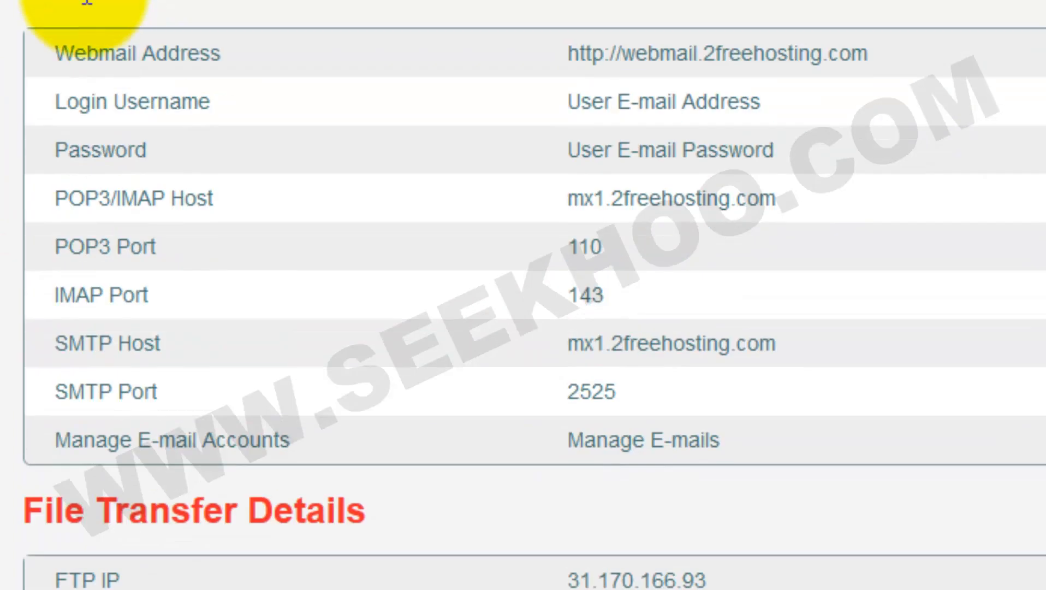
pyautogui.scroll(-9, 11, 22)
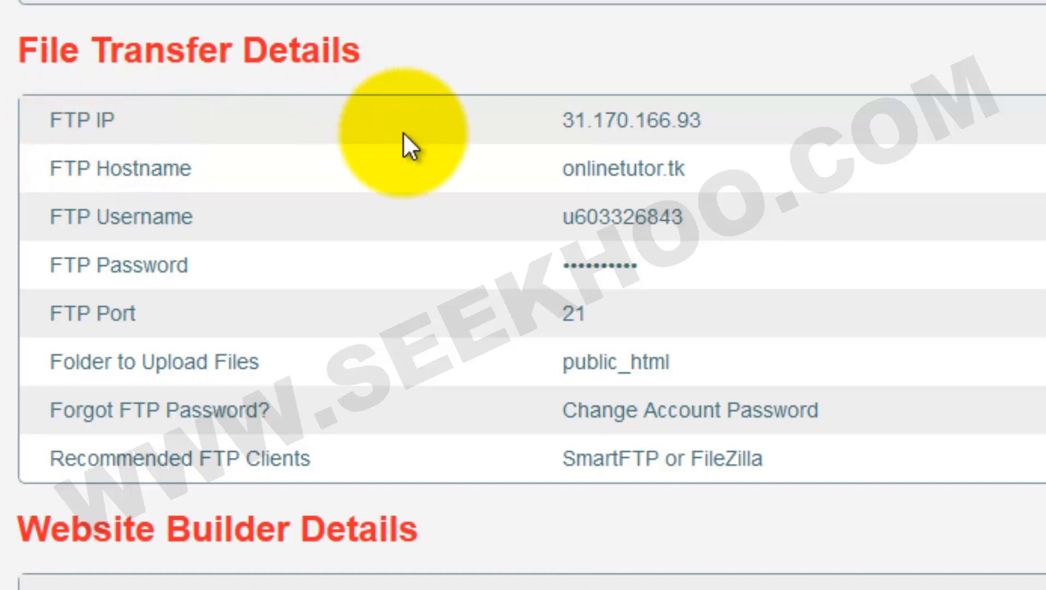
# Review the Website Builder Details section, then scroll back up to return to the Dashboard
pyautogui.scroll(-3, 360, 300)
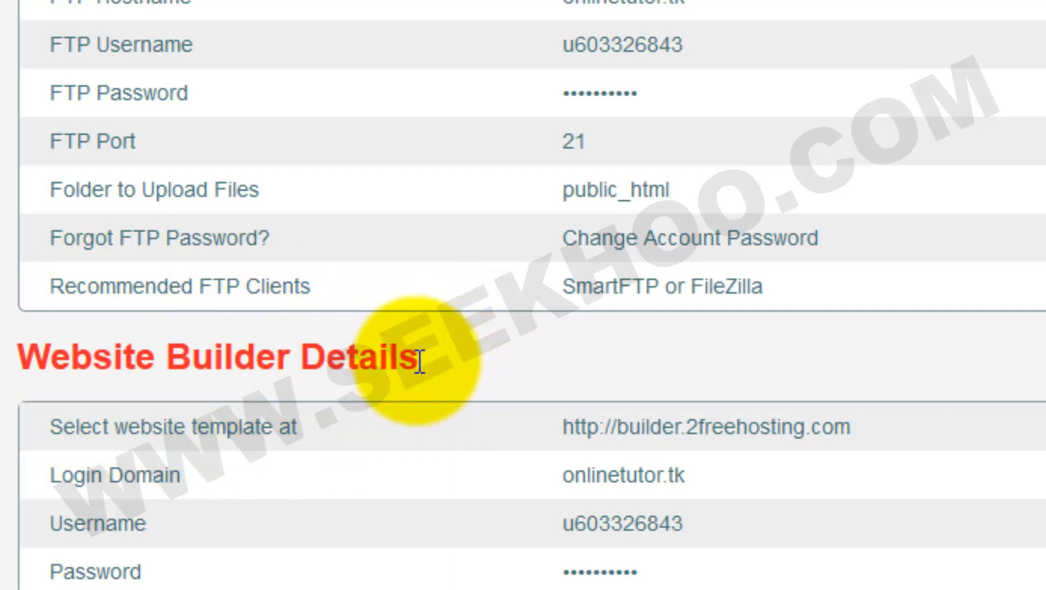
pyautogui.moveTo(421, 361); pyautogui.dragTo(25, 361)
pyautogui.click(19, 369)
pyautogui.scroll(10, 240, 358)
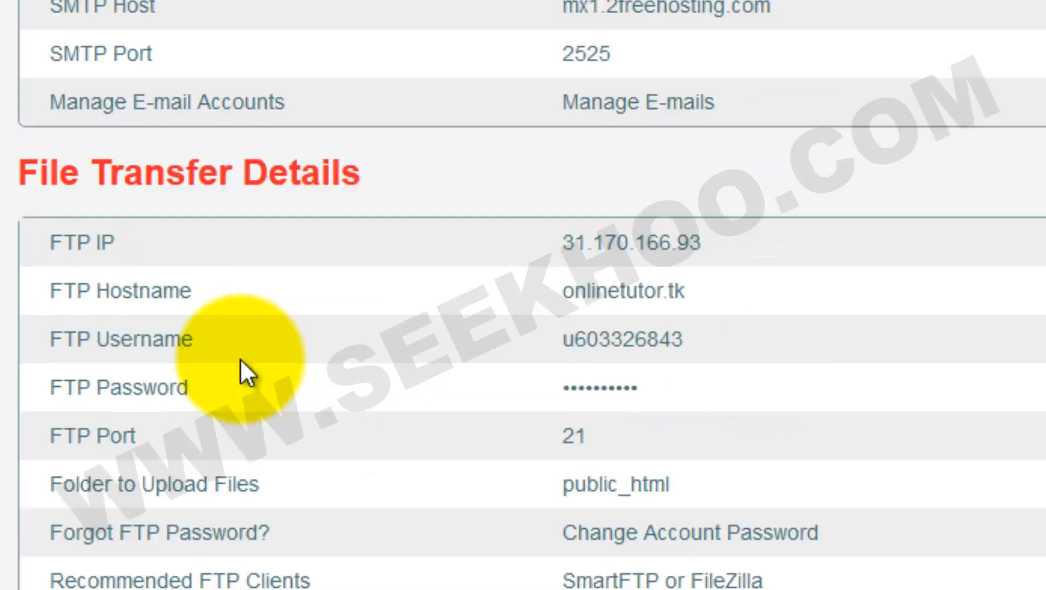
pyautogui.scroll(8, 240, 358)
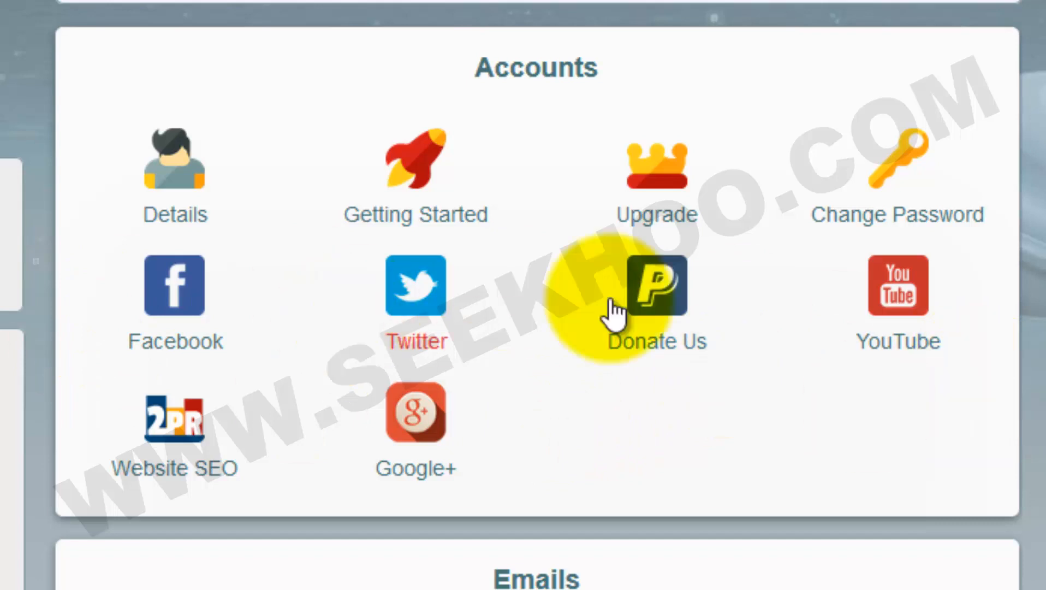
pyautogui.scroll(-5, 824, 386)
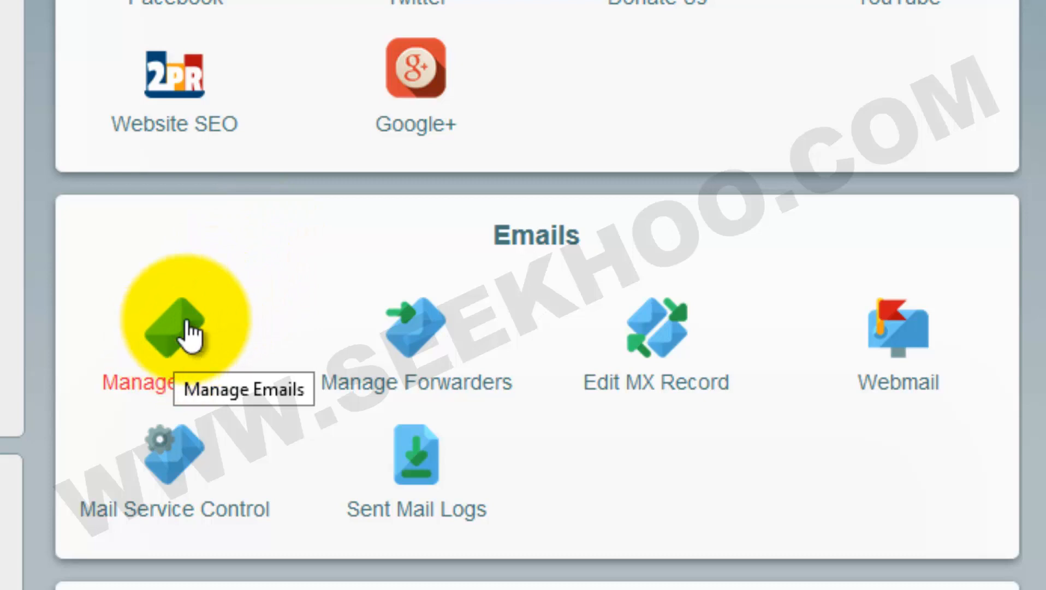
pyautogui.click(180, 345)
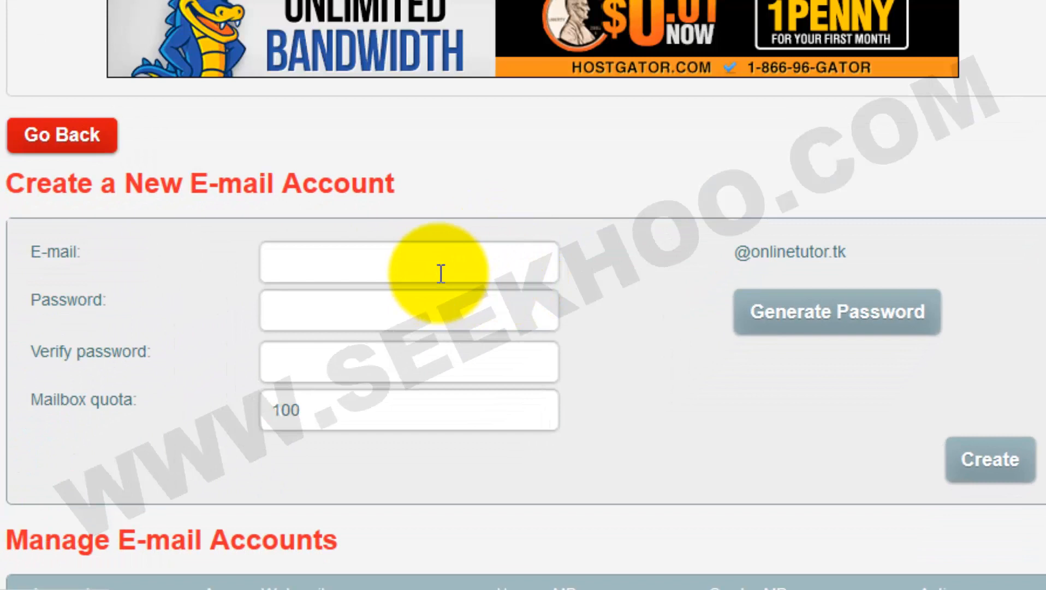
pyautogui.click(441, 273)
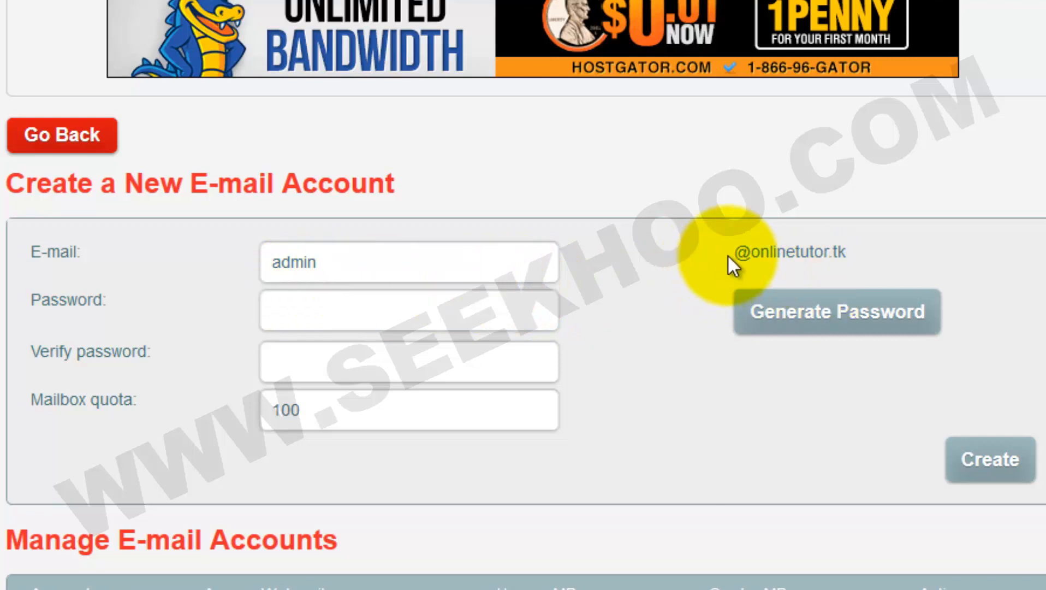
pyautogui.moveTo(731, 253); pyautogui.dragTo(757, 253)
pyautogui.moveTo(820, 259); pyautogui.dragTo(878, 257)
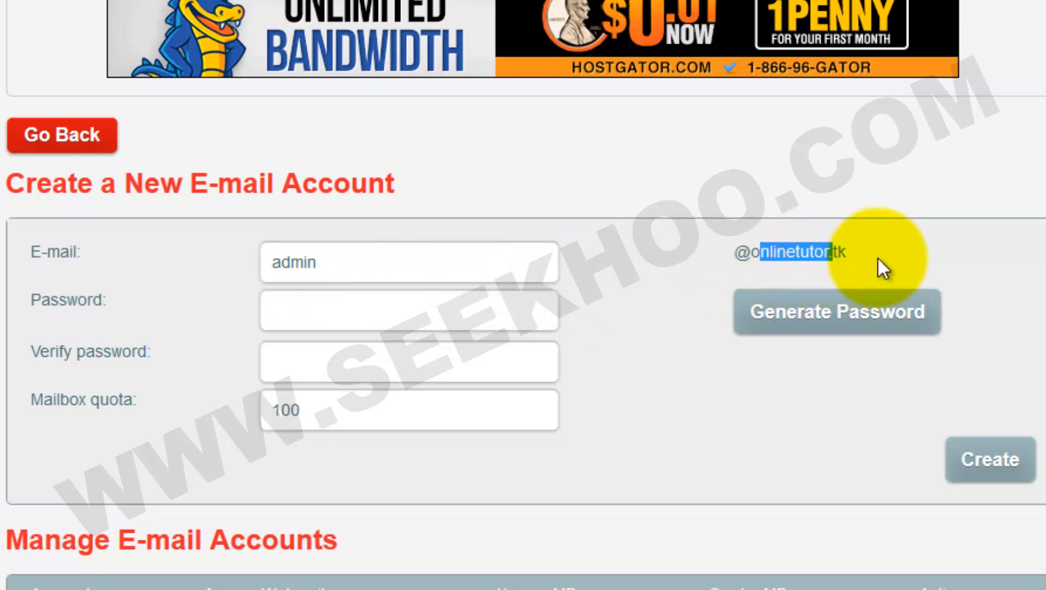
pyautogui.click(877, 256)
# Set and verify the mailbox password, keep the 100 MB quota, and create the account
pyautogui.click(355, 319)
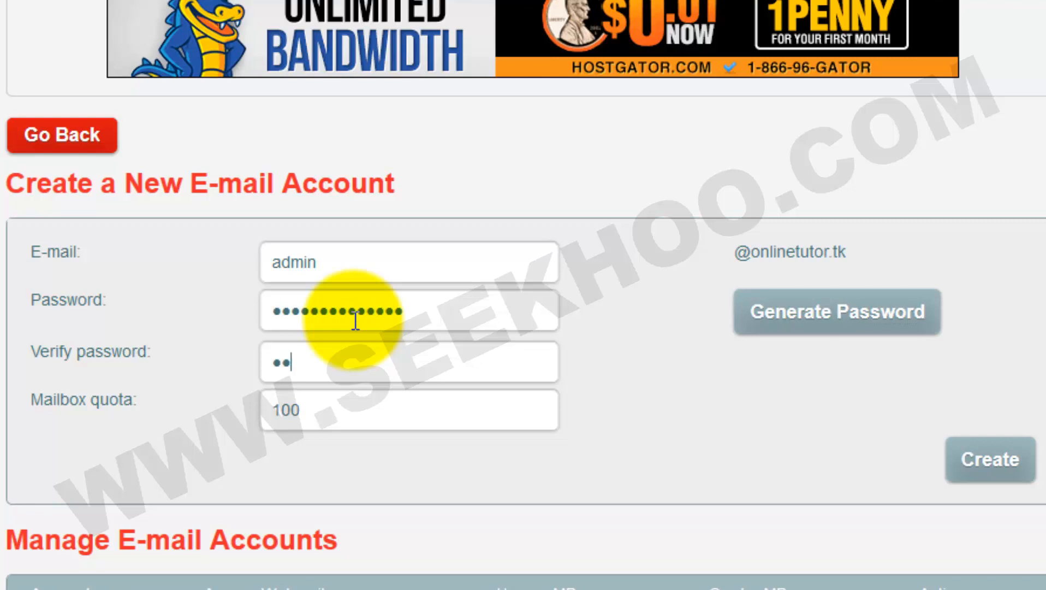
pyautogui.write('••••••••••••')
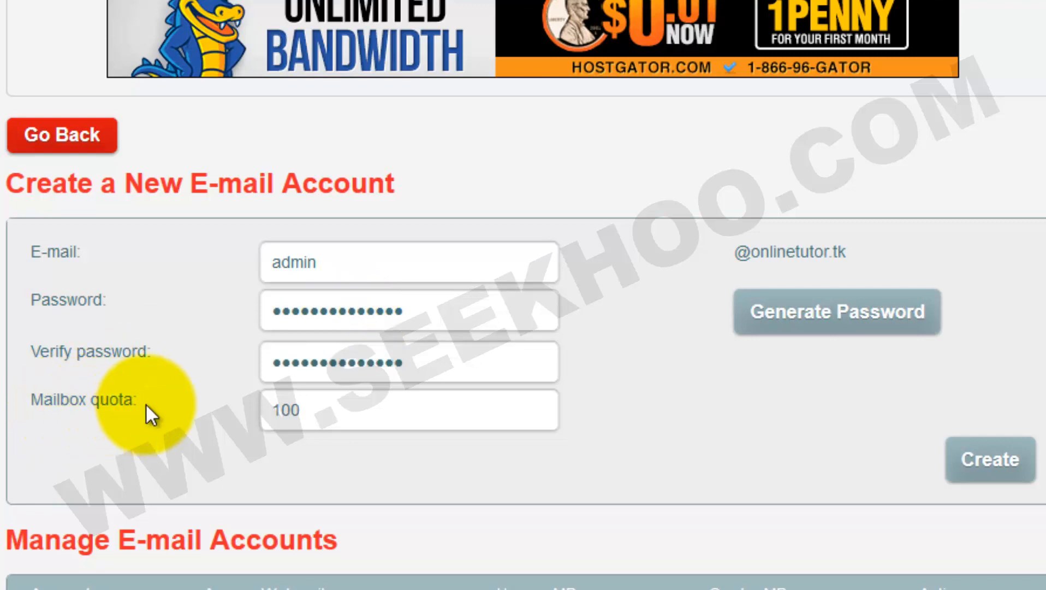
pyautogui.scroll(-2, 240, 415)
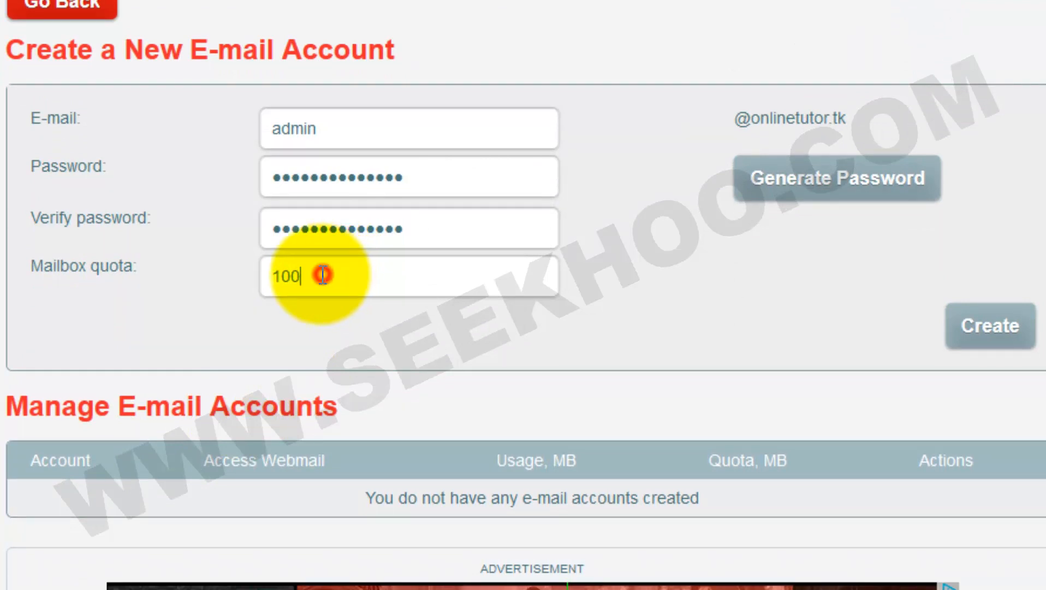
pyautogui.moveTo(322, 274); pyautogui.dragTo(244, 289)
pyautogui.click(218, 295)
pyautogui.click(240, 293)
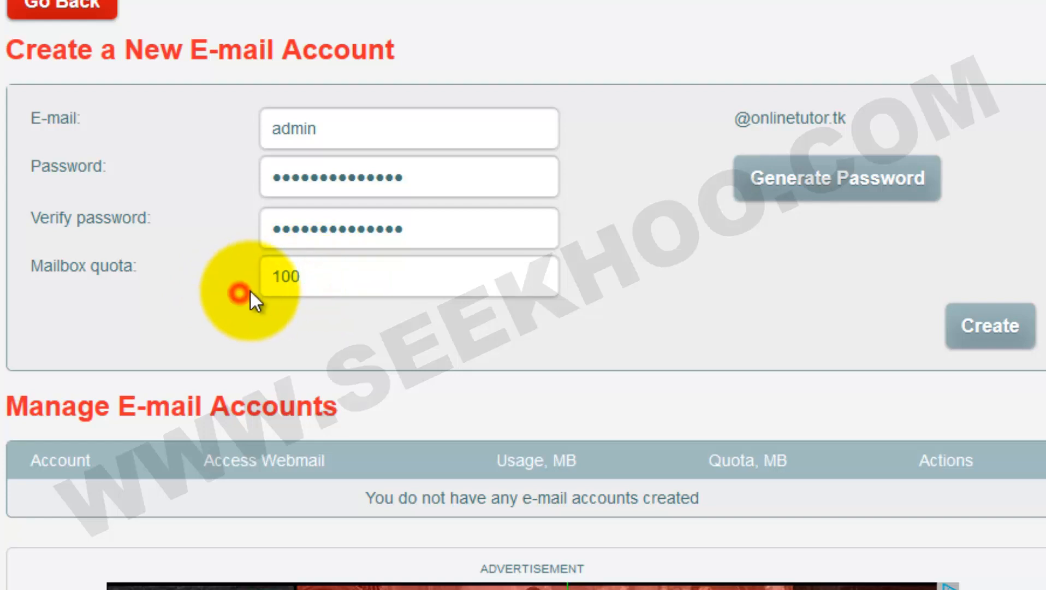
pyautogui.click(321, 271)
pyautogui.click(213, 310)
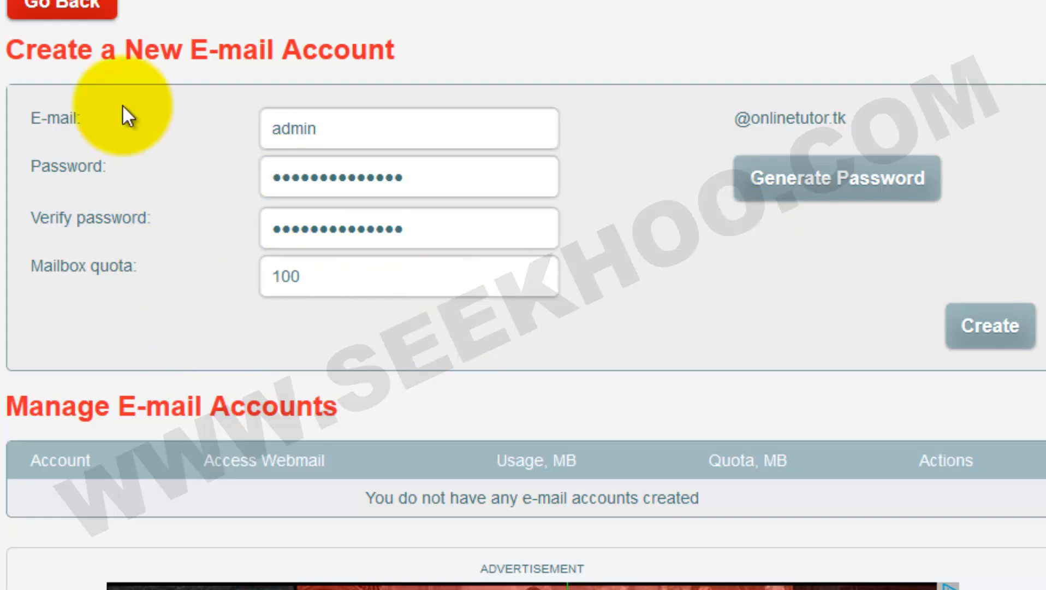
pyautogui.click(990, 327)
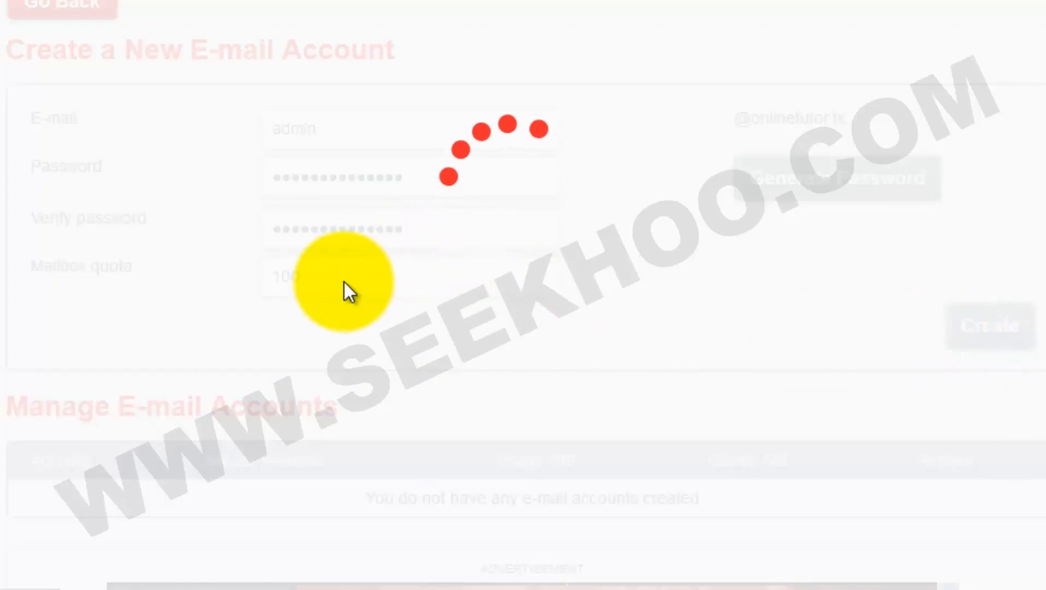
pyautogui.scroll(-2, 566, 244)
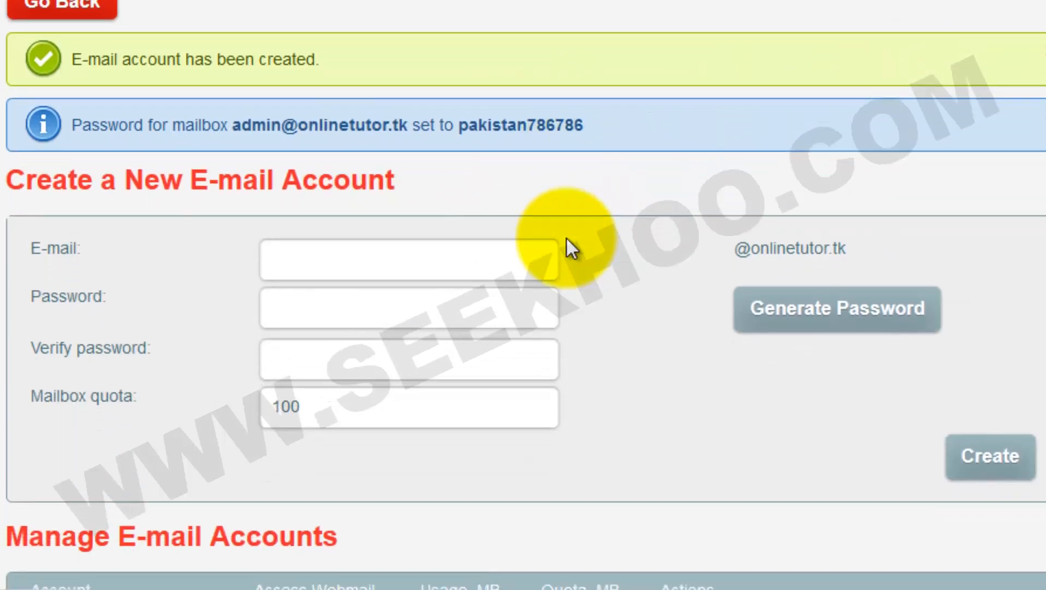
pyautogui.moveTo(235, 127); pyautogui.dragTo(407, 130)
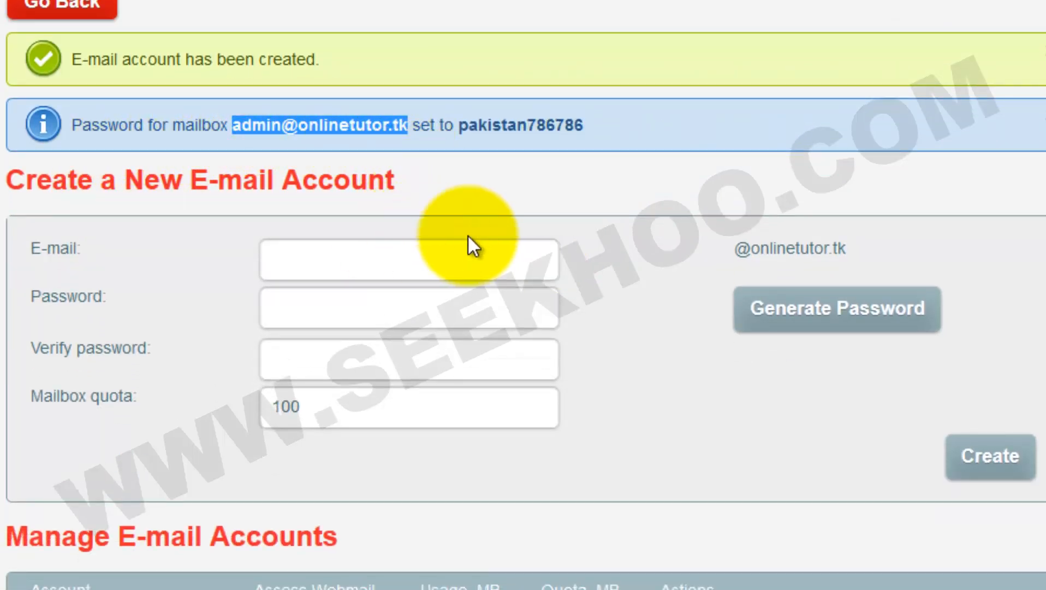
pyautogui.click(584, 186)
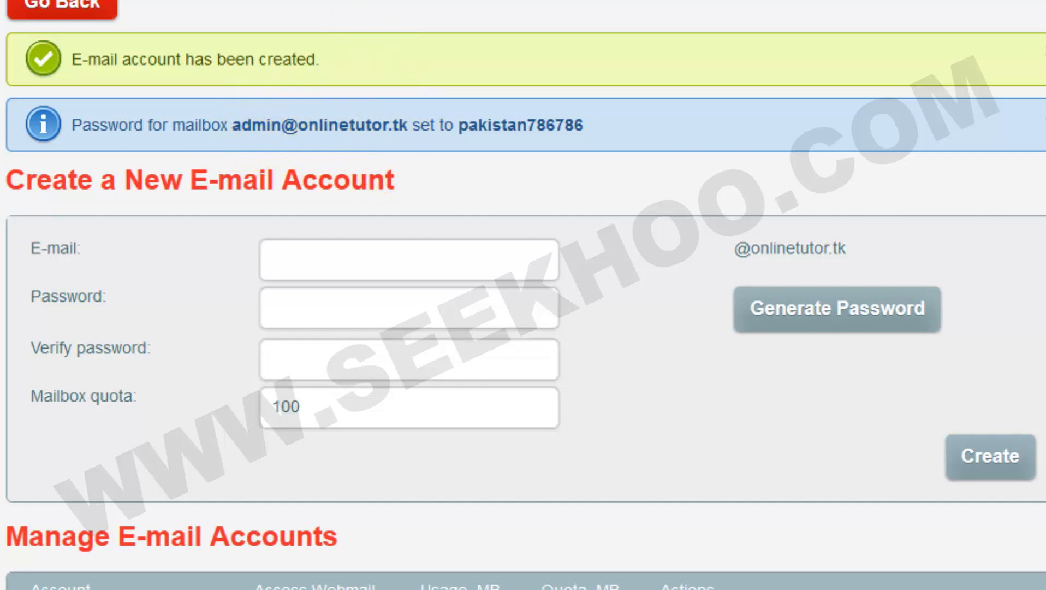
pyautogui.scroll(-5, 24, 228)
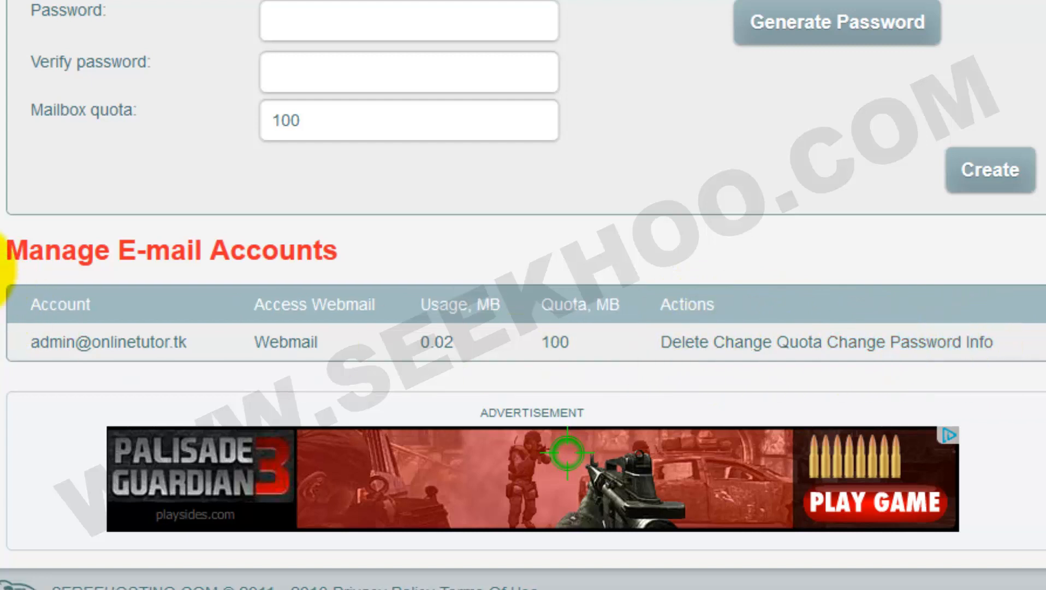
pyautogui.scroll(4, 2, 268)
pyautogui.scroll(3, 1, 251)
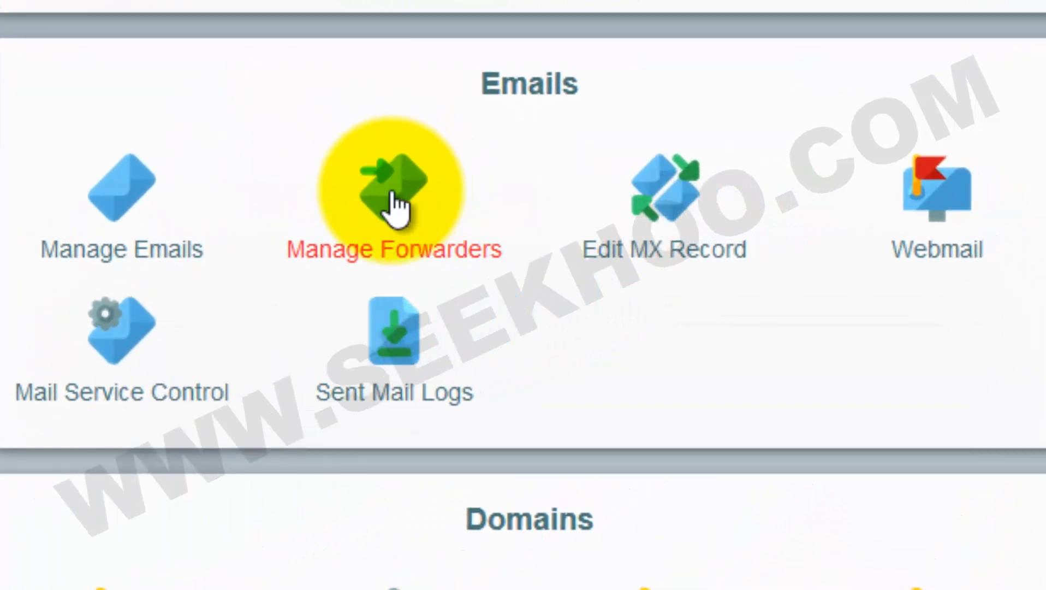
pyautogui.click(393, 205)
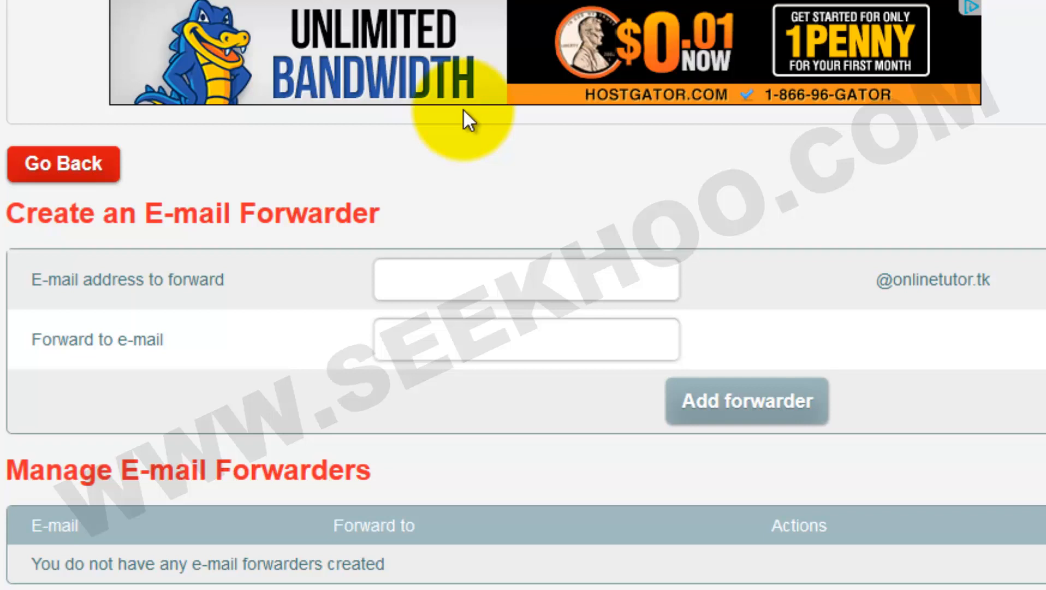
pyautogui.click(416, 277)
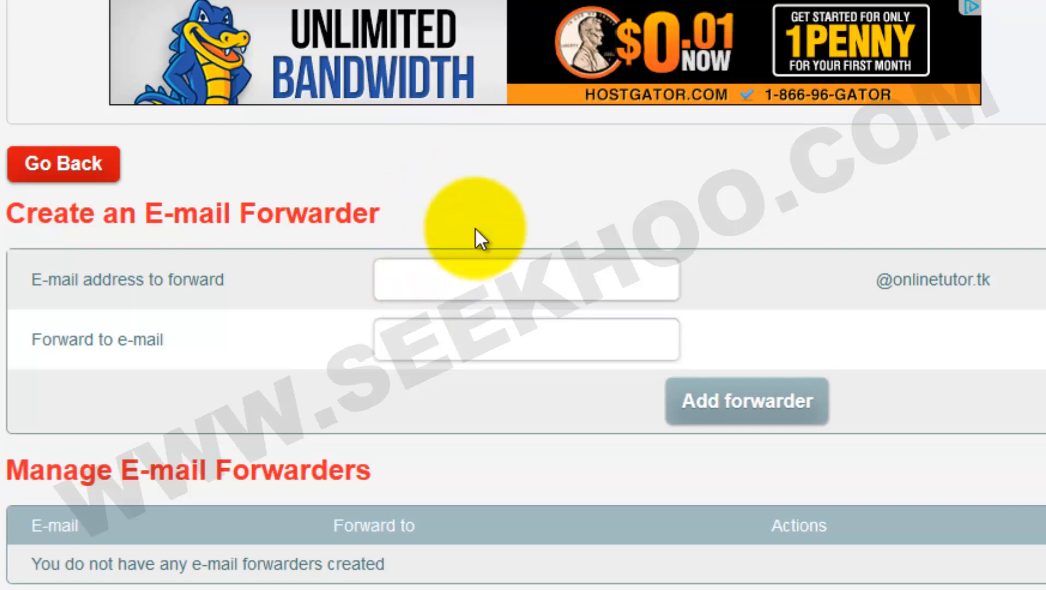
pyautogui.write('support')
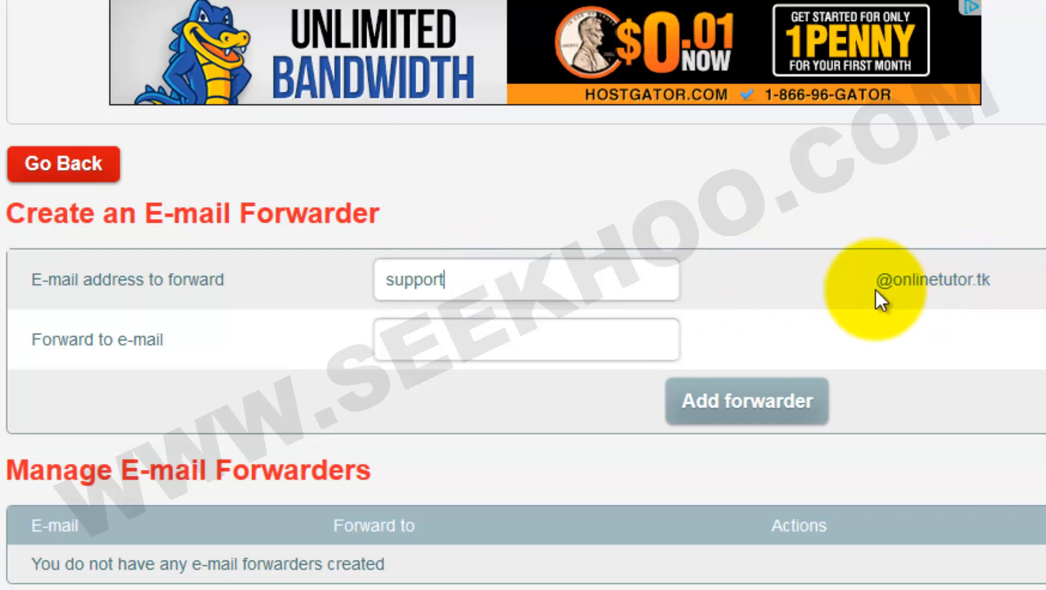
pyautogui.click(449, 337)
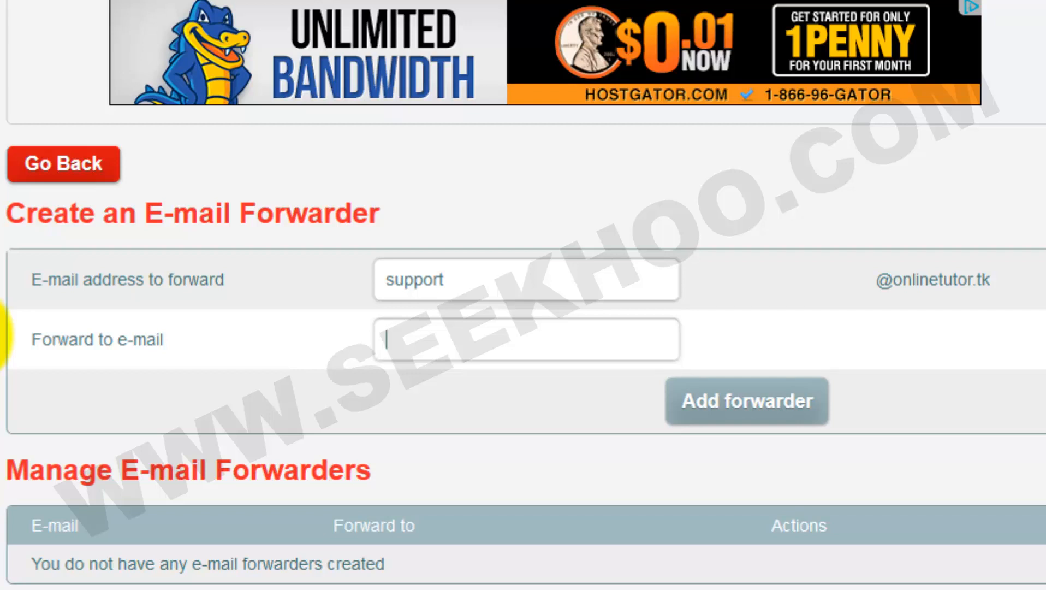
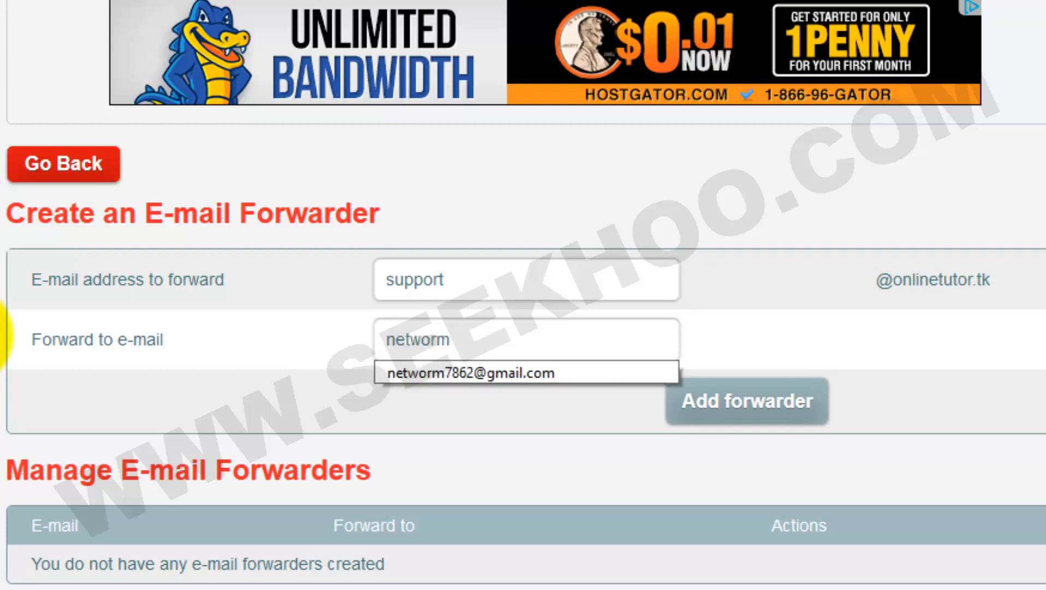
pyautogui.click(503, 367)
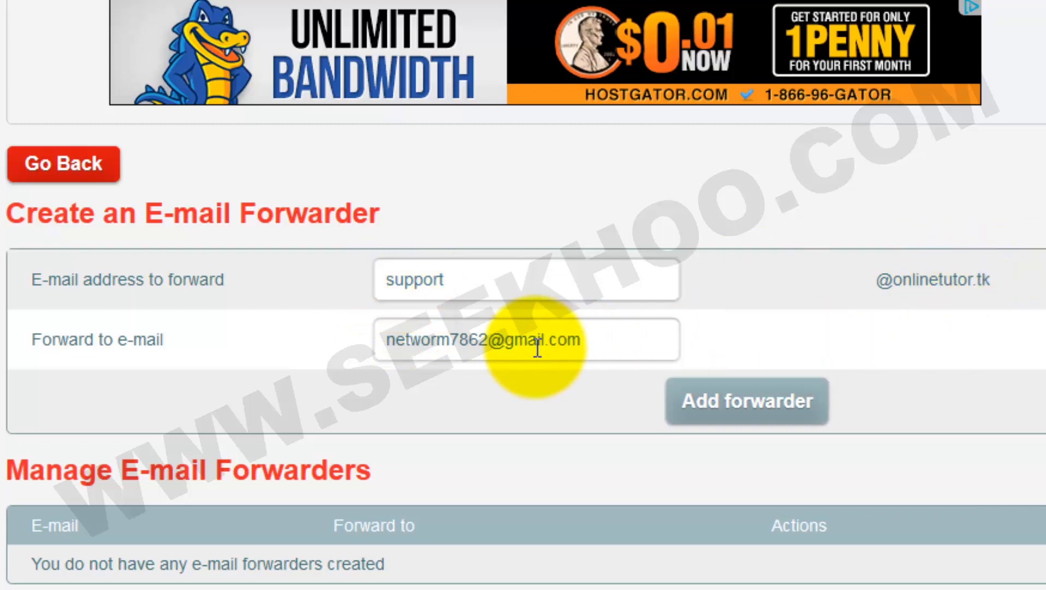
pyautogui.click(587, 343)
pyautogui.moveTo(587, 343); pyautogui.dragTo(350, 350)
pyautogui.click(299, 361)
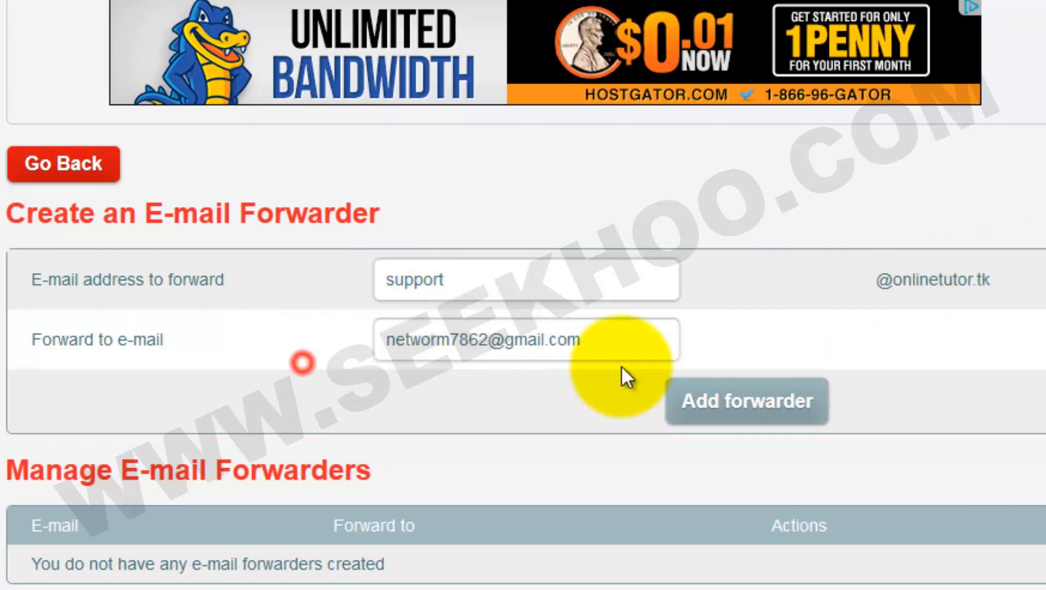
pyautogui.click(801, 392)
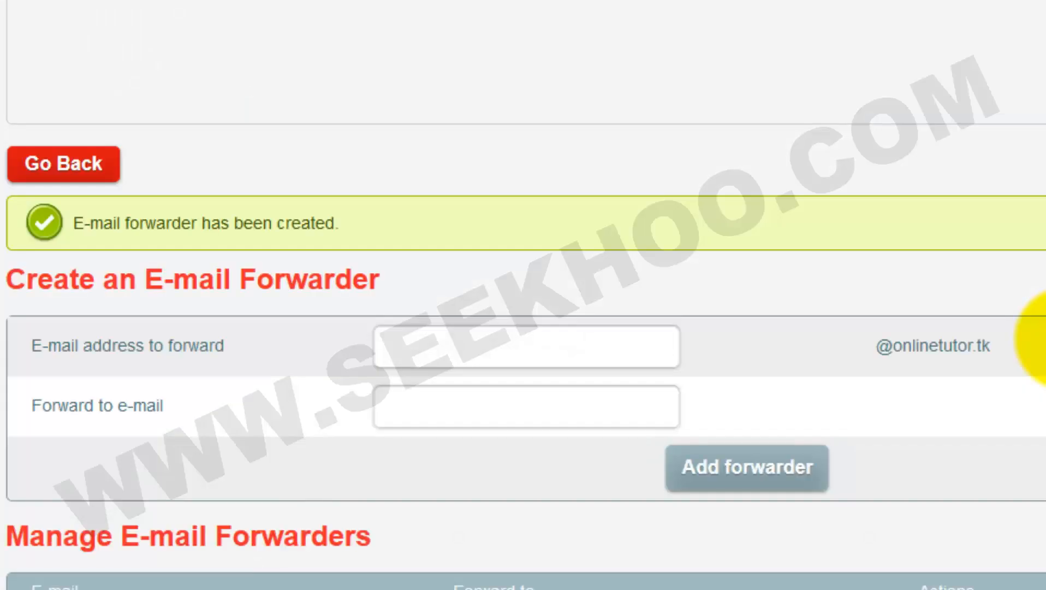
pyautogui.scroll(-4, 1040, 342)
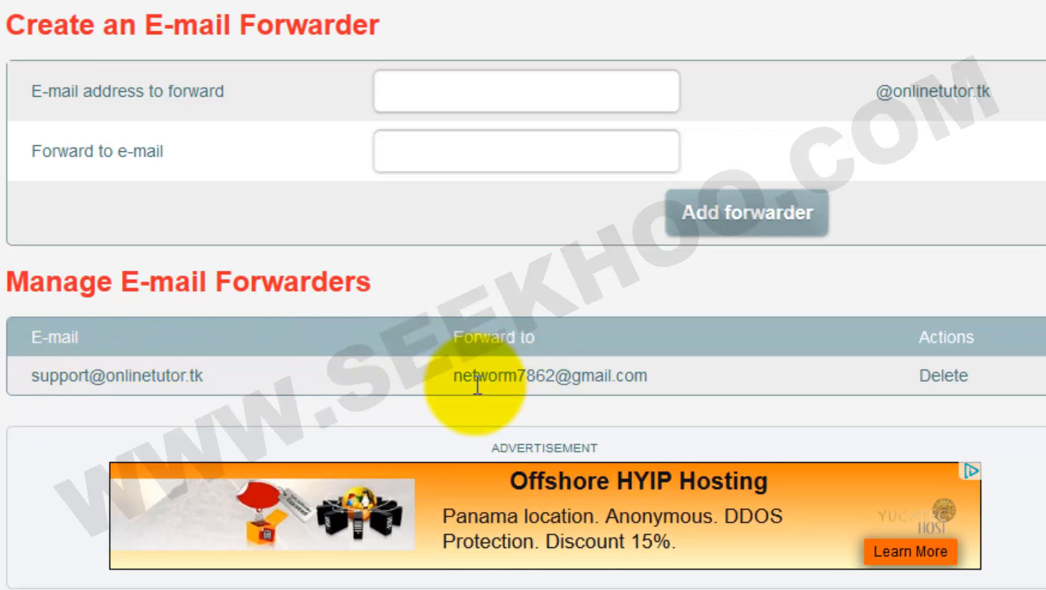
pyautogui.click(451, 382)
pyautogui.moveTo(453, 380); pyautogui.dragTo(691, 389)
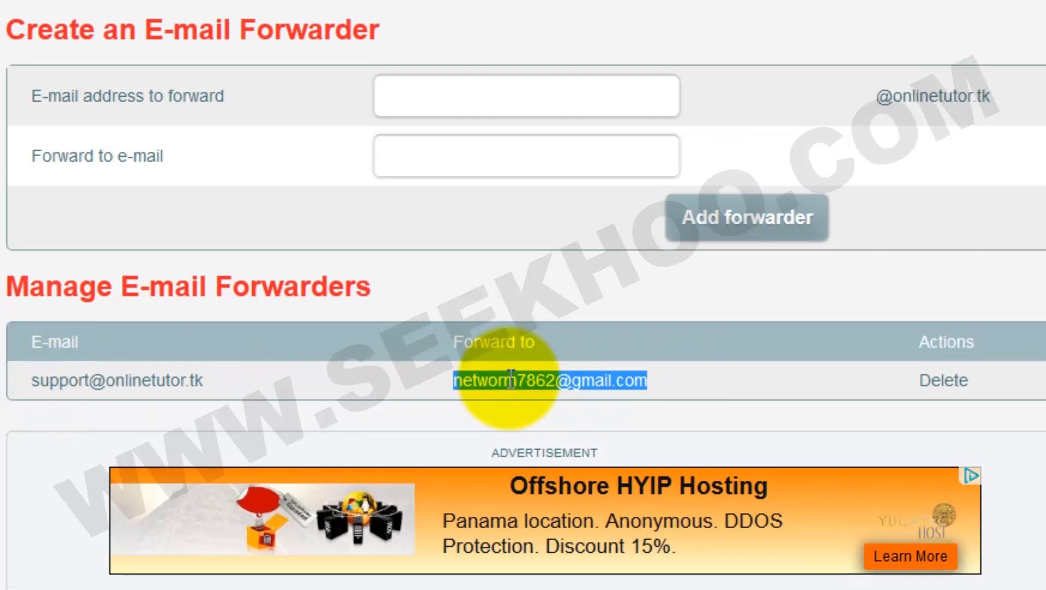
pyautogui.scroll(5, 494, 378)
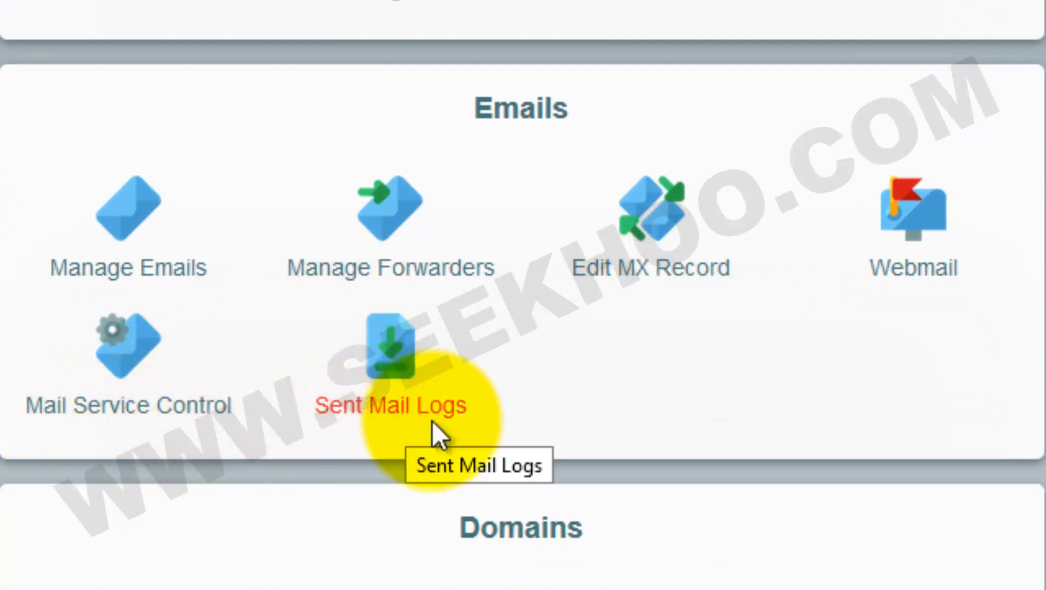
pyautogui.click(917, 228)
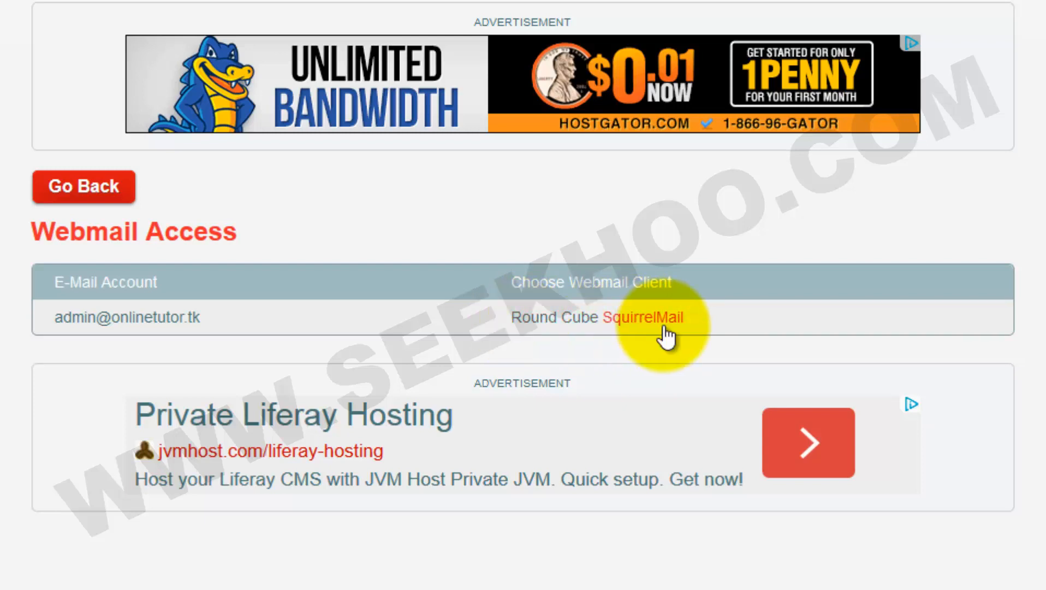
pyautogui.click(636, 322)
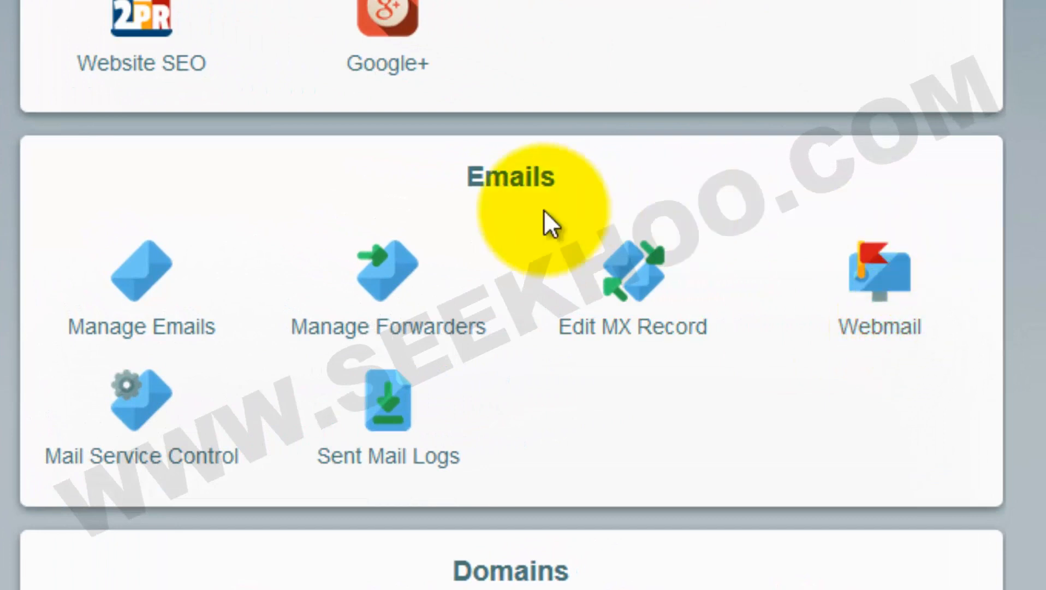
# Scroll the control panel dashboard to bring the Domains section into view
pyautogui.scroll(-10, 548, 182)
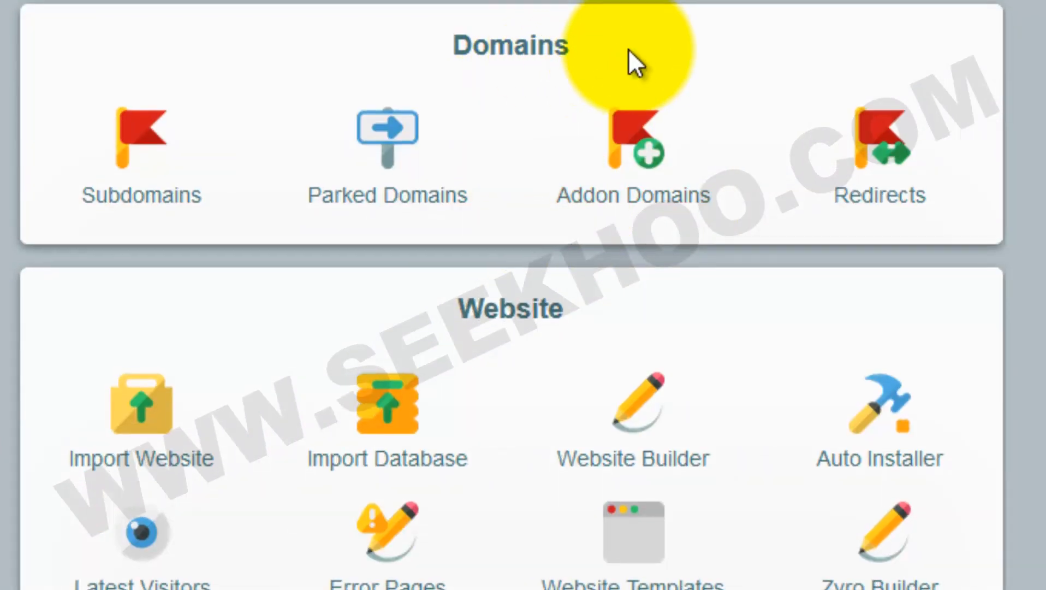
pyautogui.scroll(1, 630, 58)
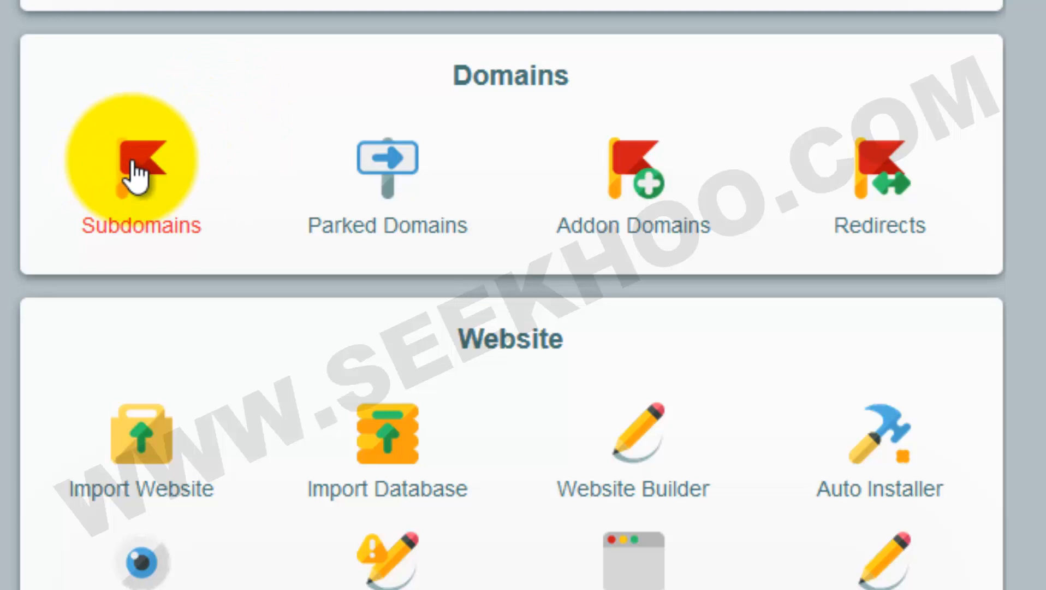
# Create the 'store' subdomain of onlinetutor.tk and check it in the current subdomains list
pyautogui.click(133, 163)
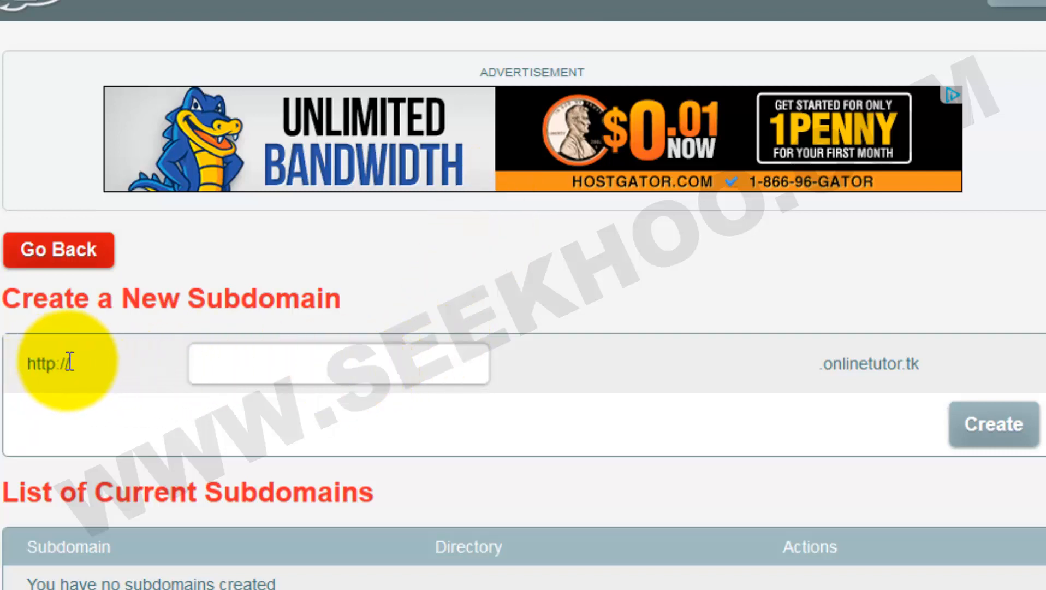
pyautogui.moveTo(21, 362); pyautogui.dragTo(75, 365)
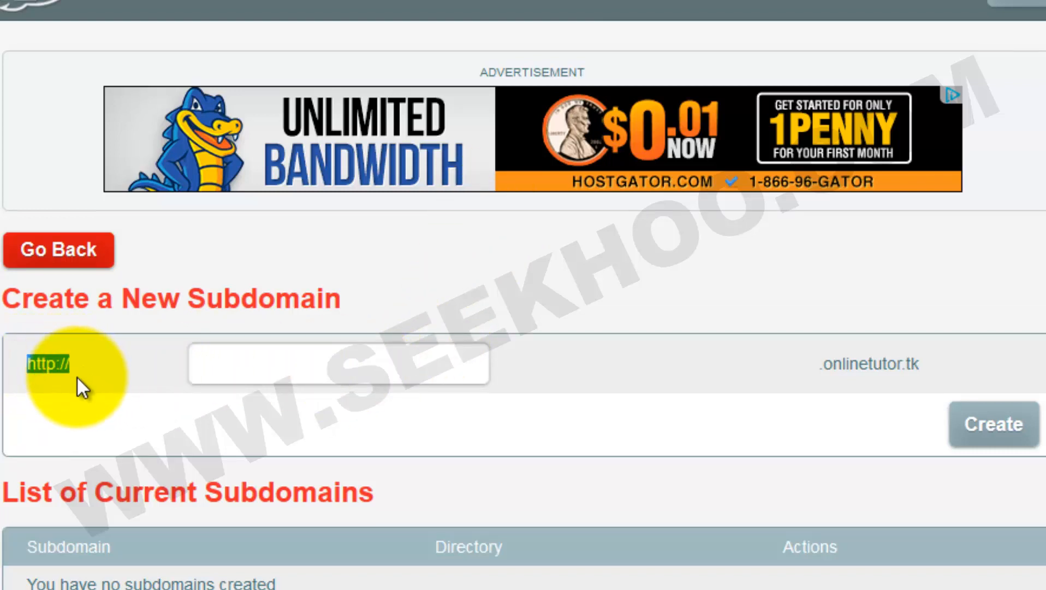
pyautogui.click(239, 373)
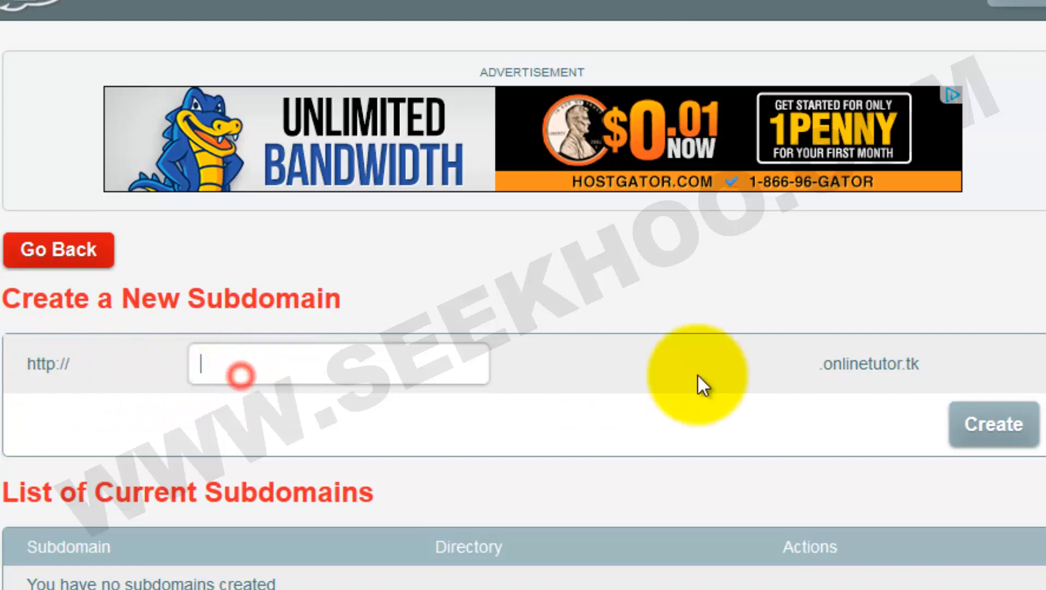
pyautogui.moveTo(819, 365); pyautogui.dragTo(941, 378)
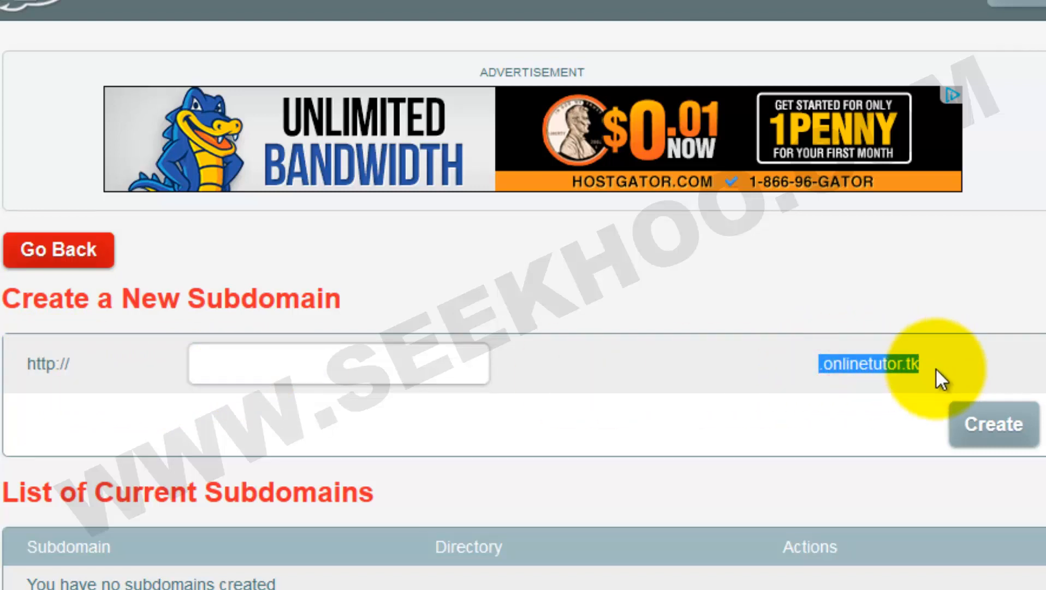
pyautogui.click(304, 371)
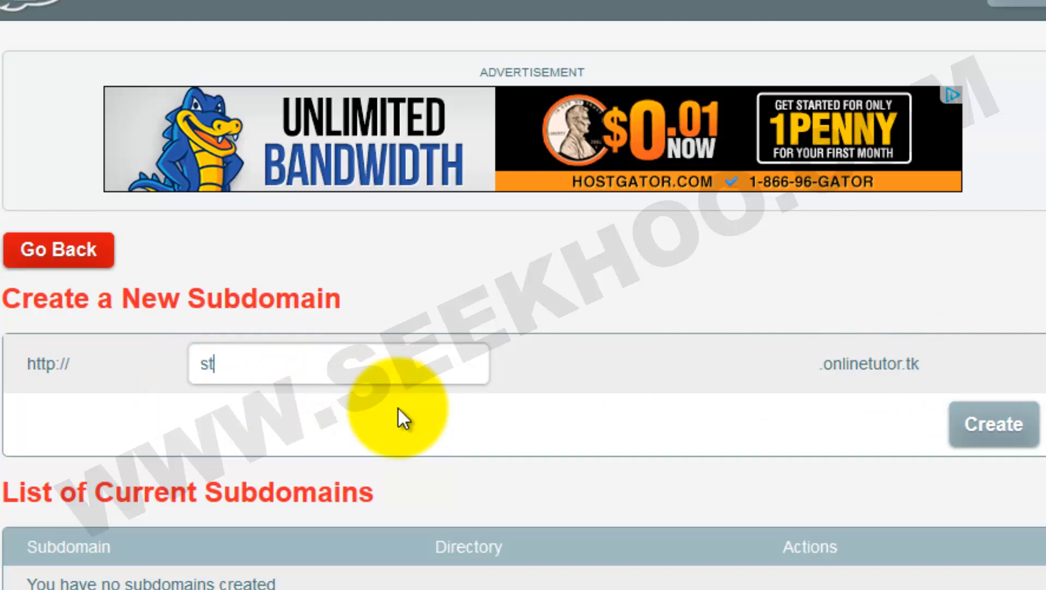
pyautogui.write('ore')
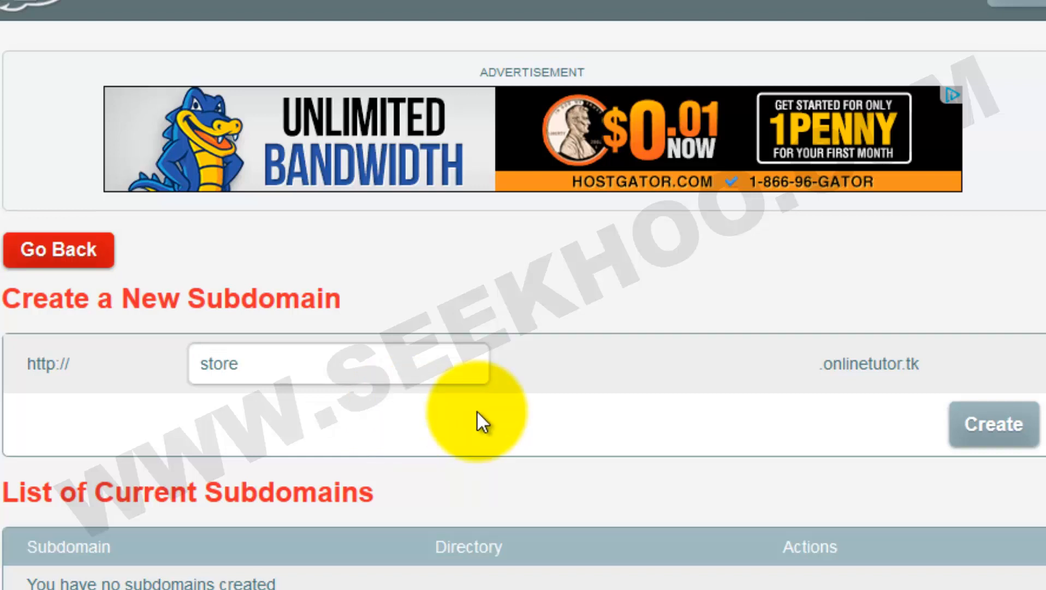
pyautogui.click(992, 424)
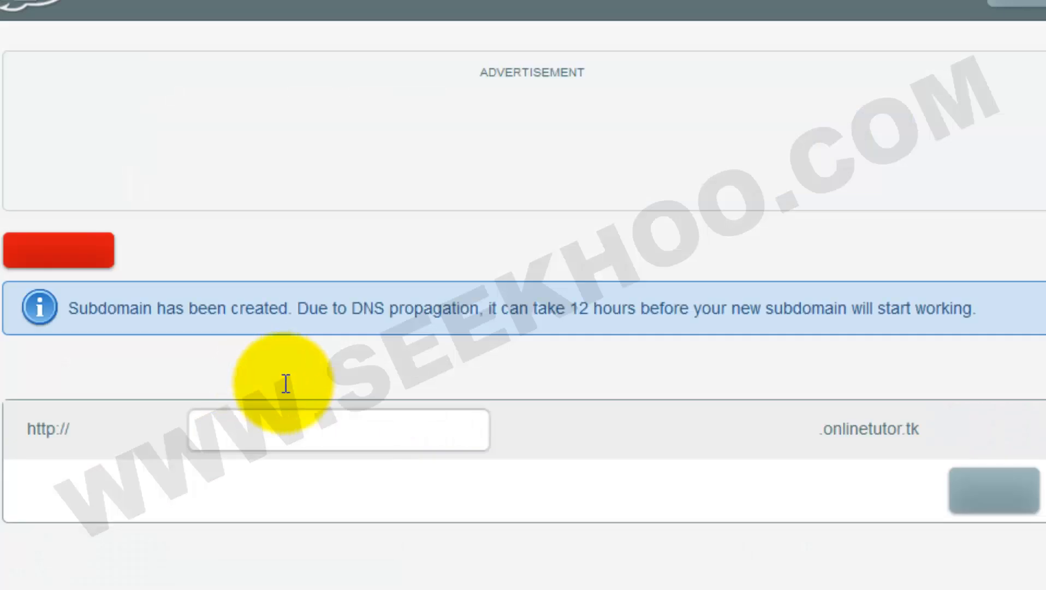
pyautogui.scroll(-2, 327, 481)
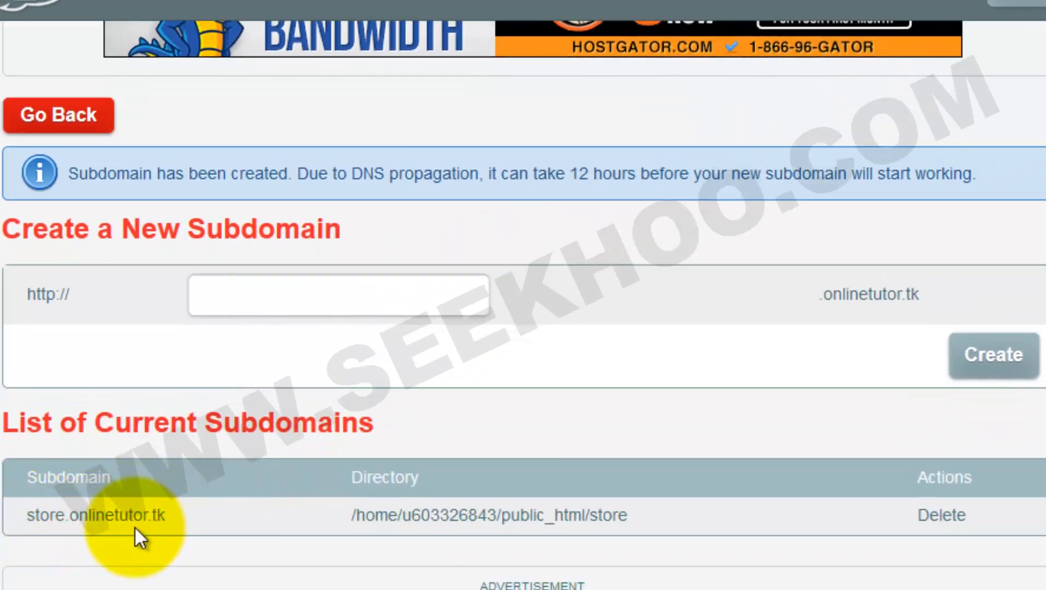
# Load store.onlinetutor.tk in a new browser tab and confirm its empty Index of / listing
pyautogui.hotkey('ctrl', 't')
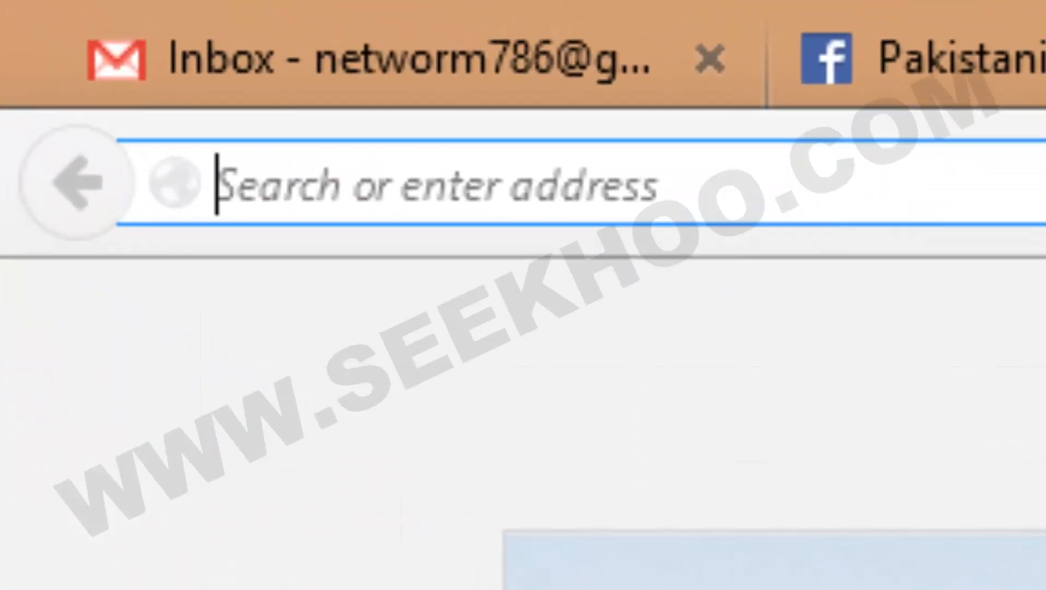
pyautogui.write('store')
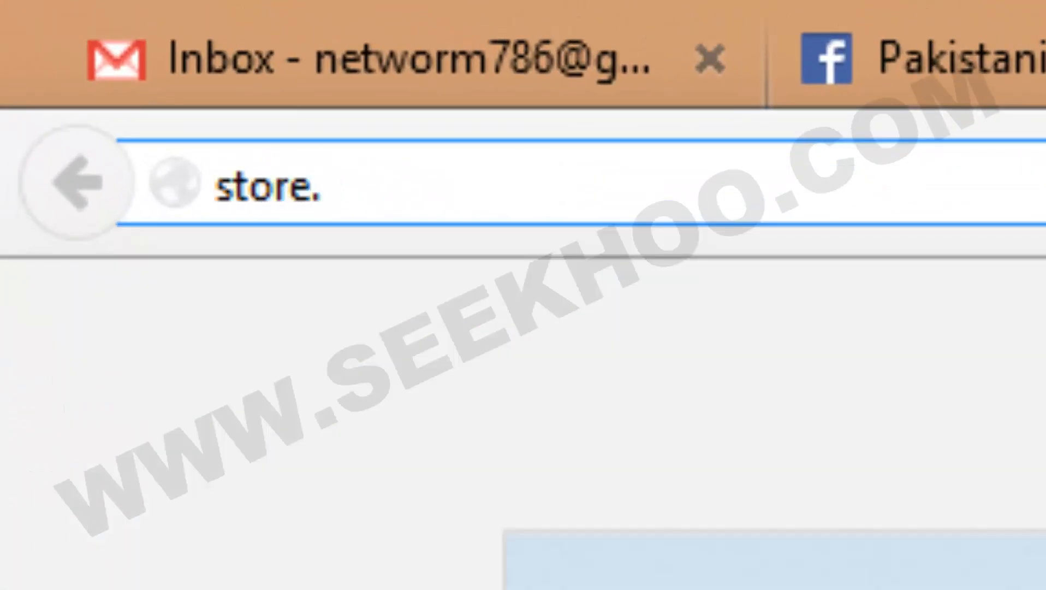
pyautogui.write('.onlinetutor')
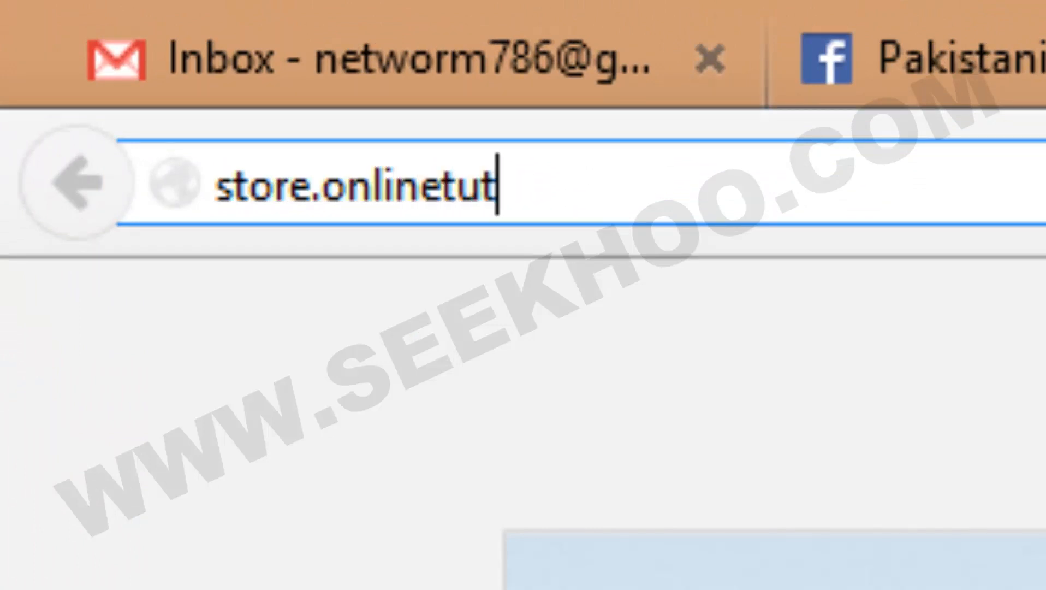
pyautogui.write('.tk')
pyautogui.press('Return')
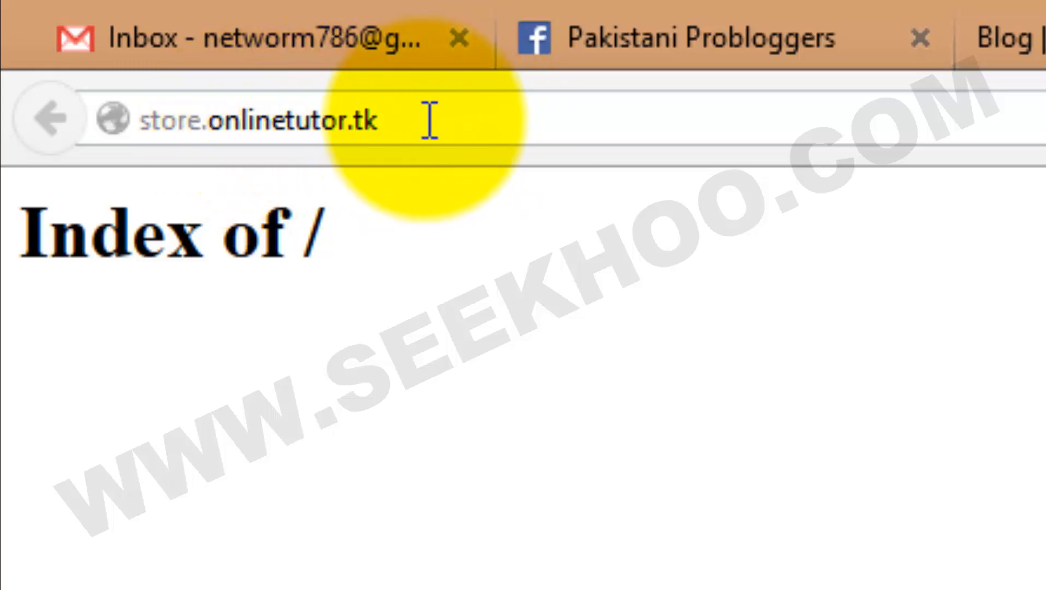
pyautogui.moveTo(426, 119); pyautogui.dragTo(140, 134)
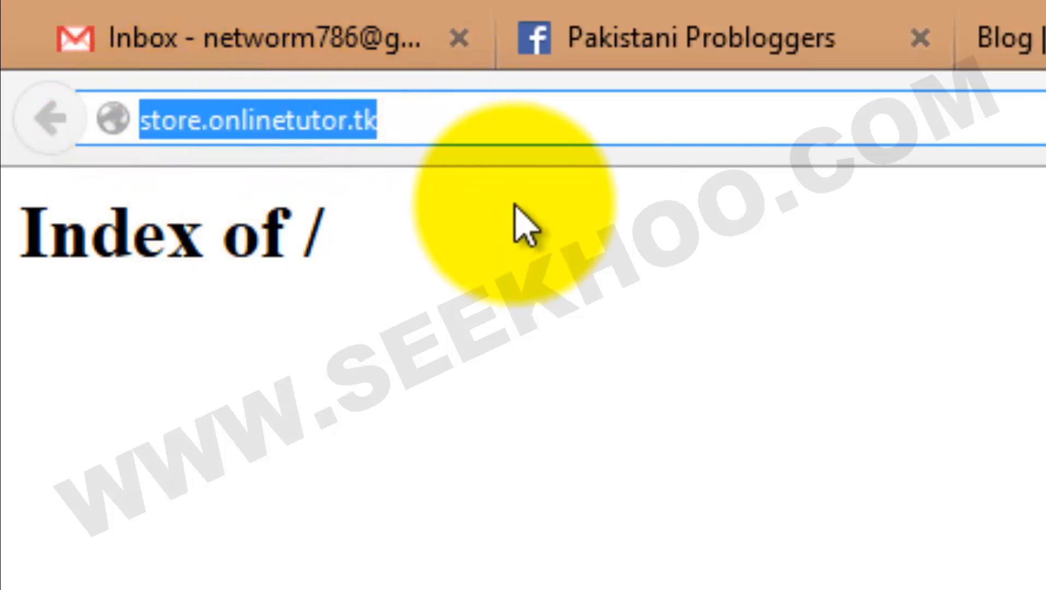
pyautogui.click(429, 128)
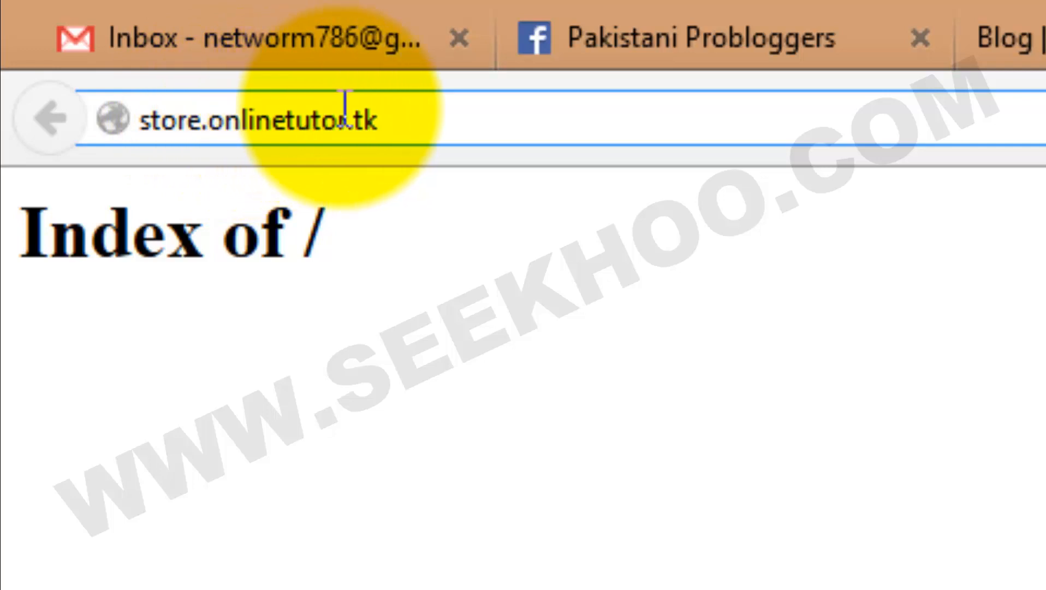
pyautogui.moveTo(398, 116); pyautogui.dragTo(164, 158)
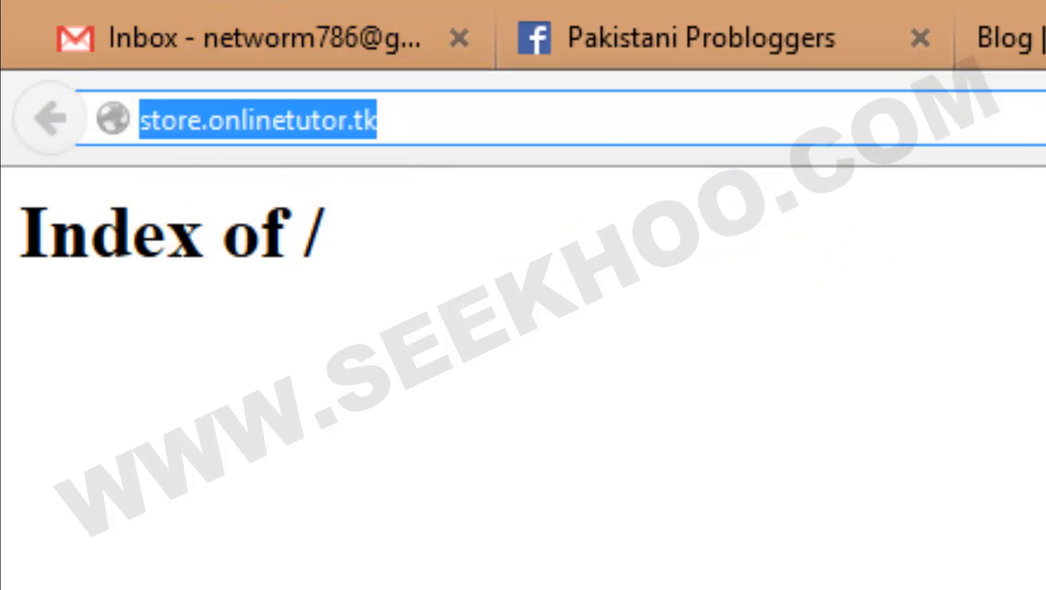
# Compare with the subdomains list, then select the whole store.onlinetutor.tk address for replacing
pyautogui.hotkey('ctrl', 'shift', 'Tab')
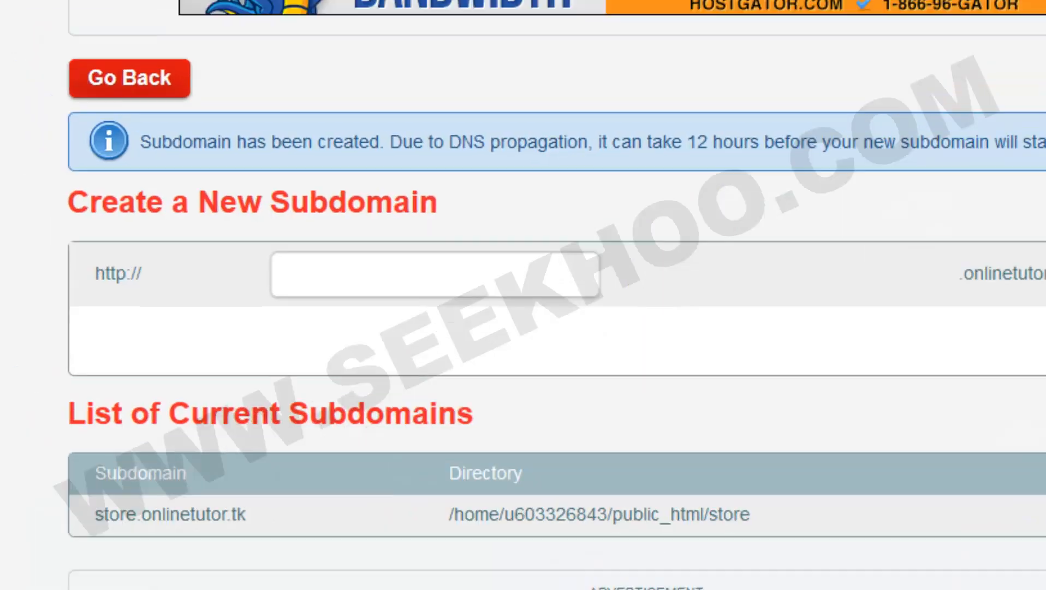
pyautogui.hotkey('ctrl', 'Tab')
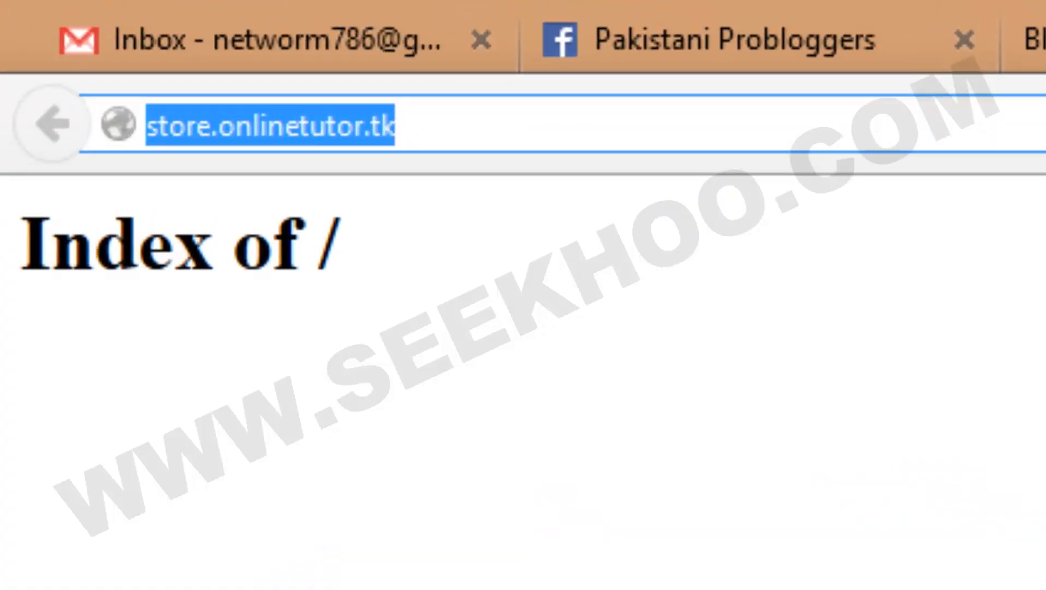
pyautogui.click(1019, 119)
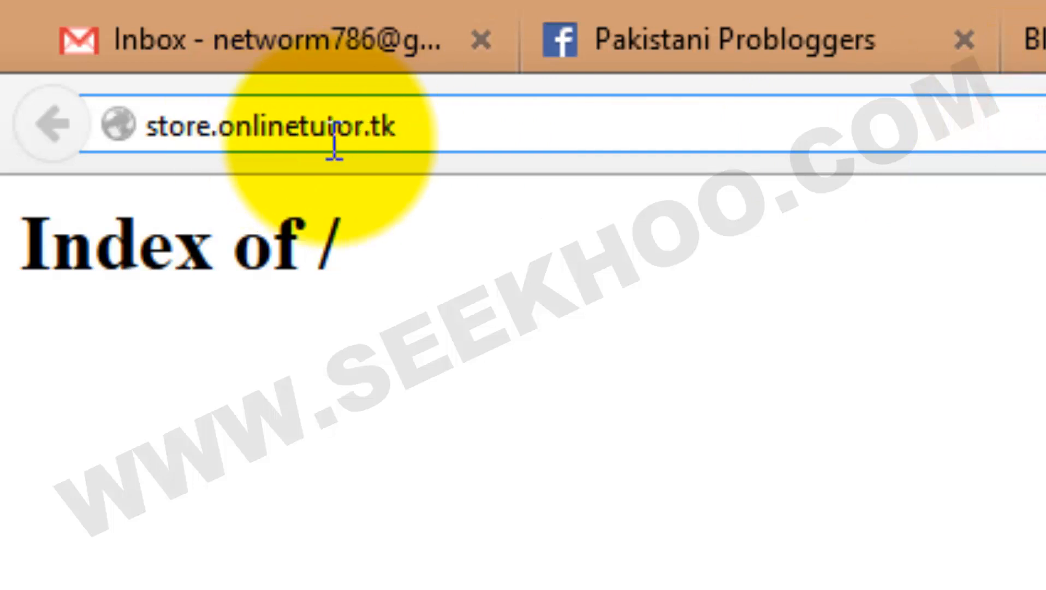
pyautogui.tripleClick(432, 129)
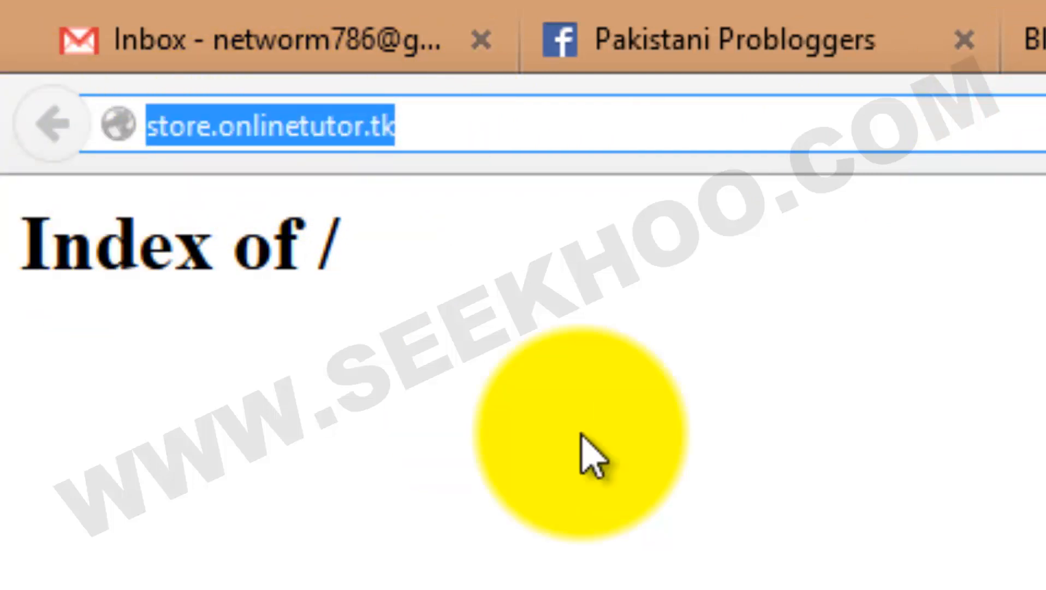
# Load onlinetutor.tk/store to see its empty Index of /store, then close that page
pyautogui.write('on')
pyautogui.press('Return')
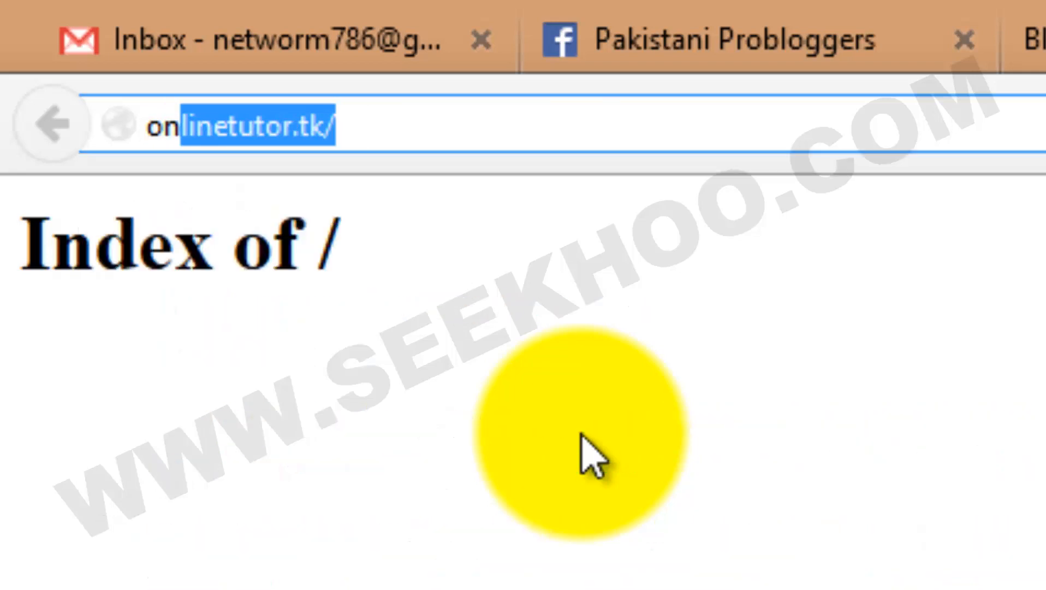
pyautogui.write('stor')
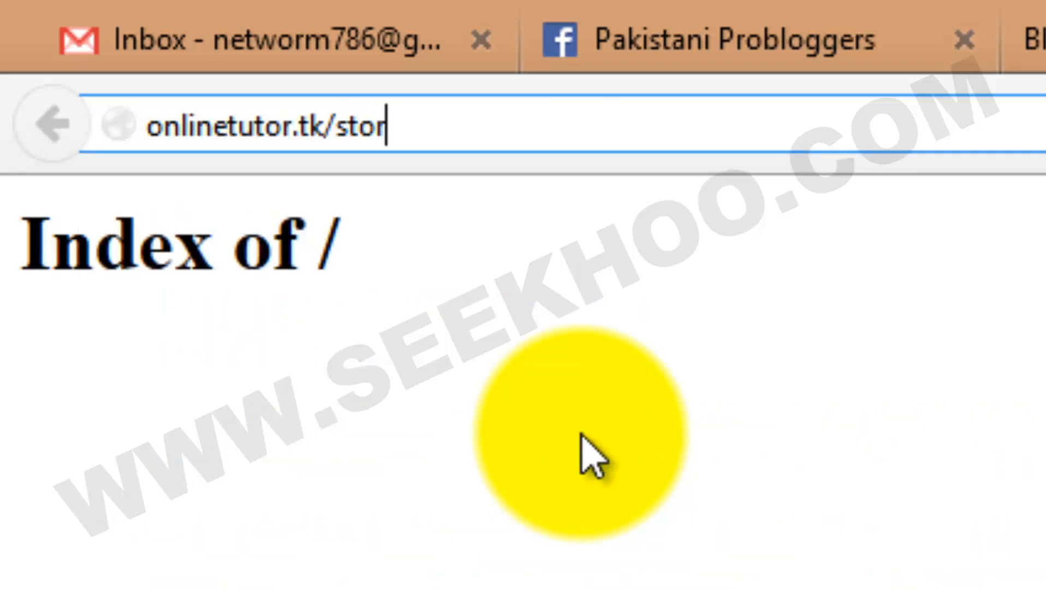
pyautogui.write('e')
pyautogui.press('Return')
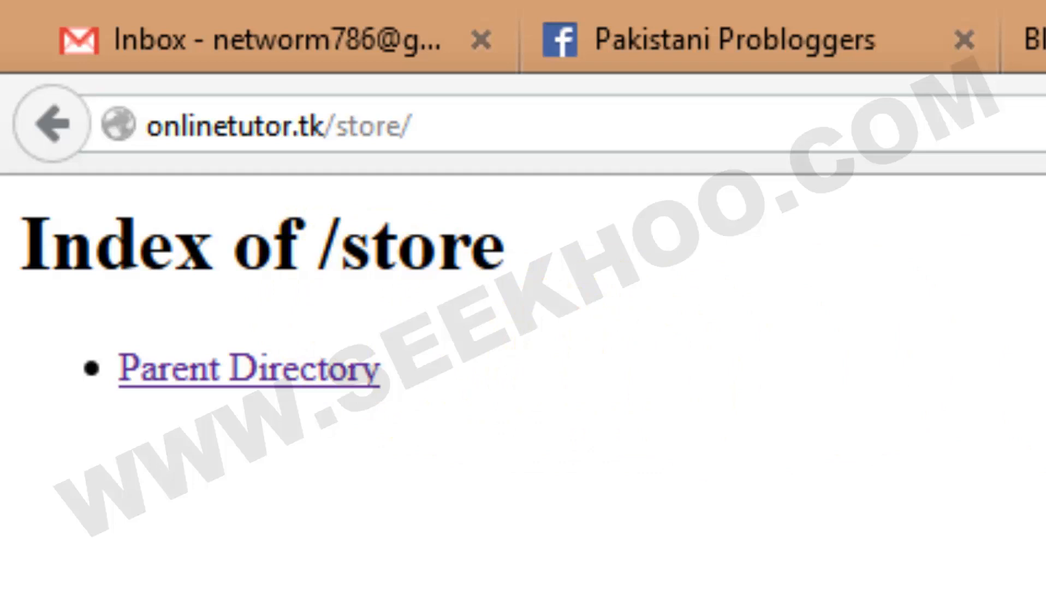
pyautogui.hotkey('ctrl', 'w')
pyautogui.hotkey('ctrl', 'w')
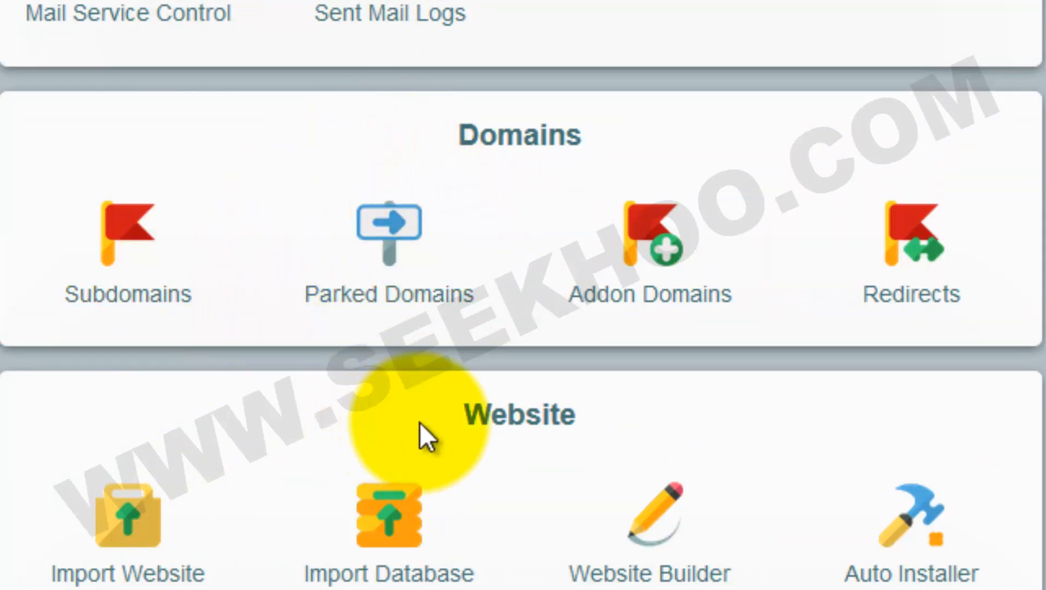
pyautogui.click(659, 252)
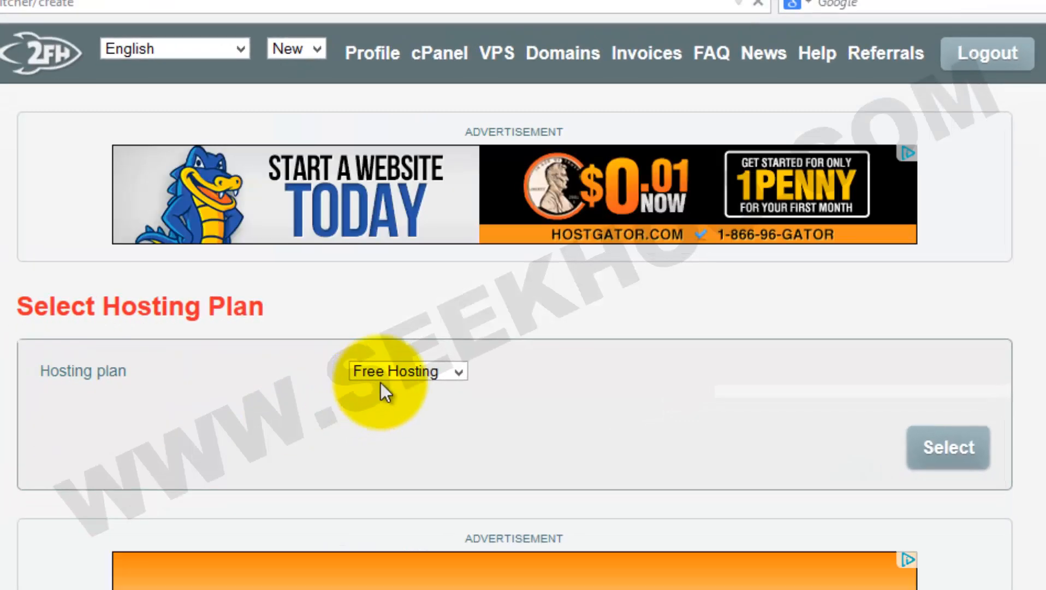
pyautogui.click(460, 373)
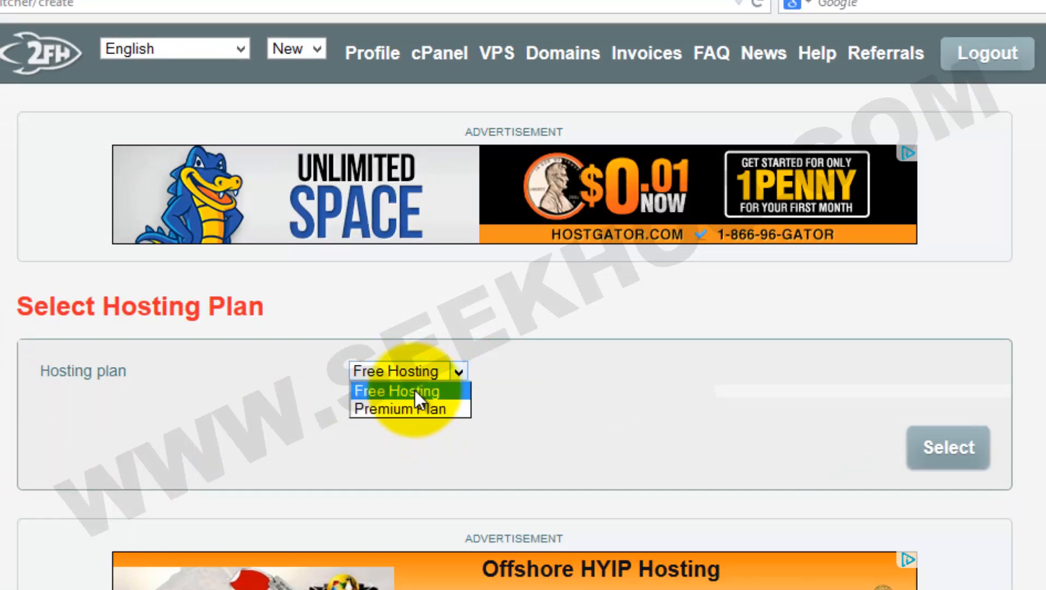
pyautogui.click(537, 386)
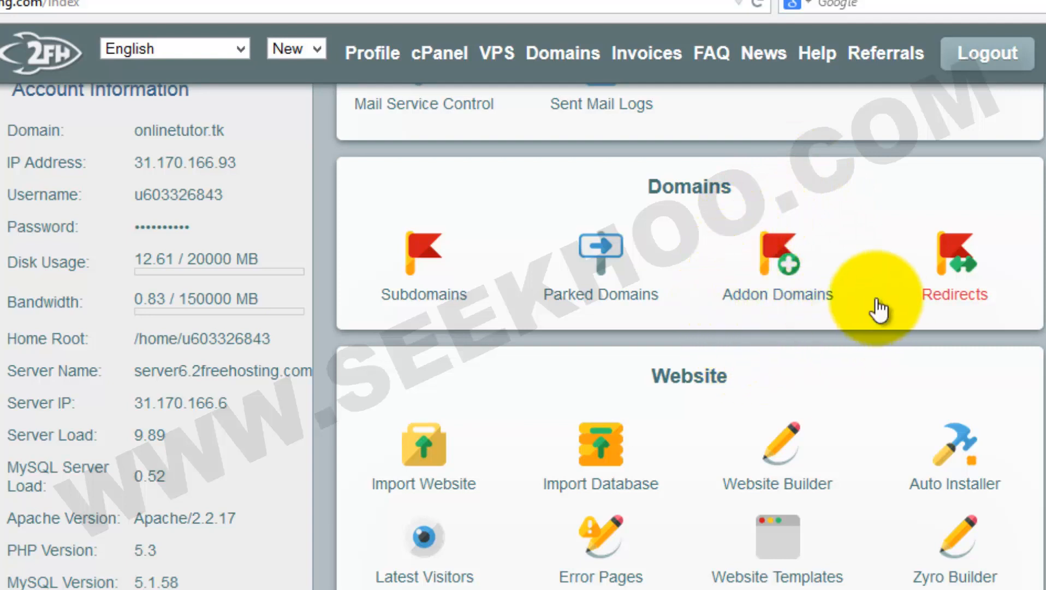
pyautogui.click(956, 267)
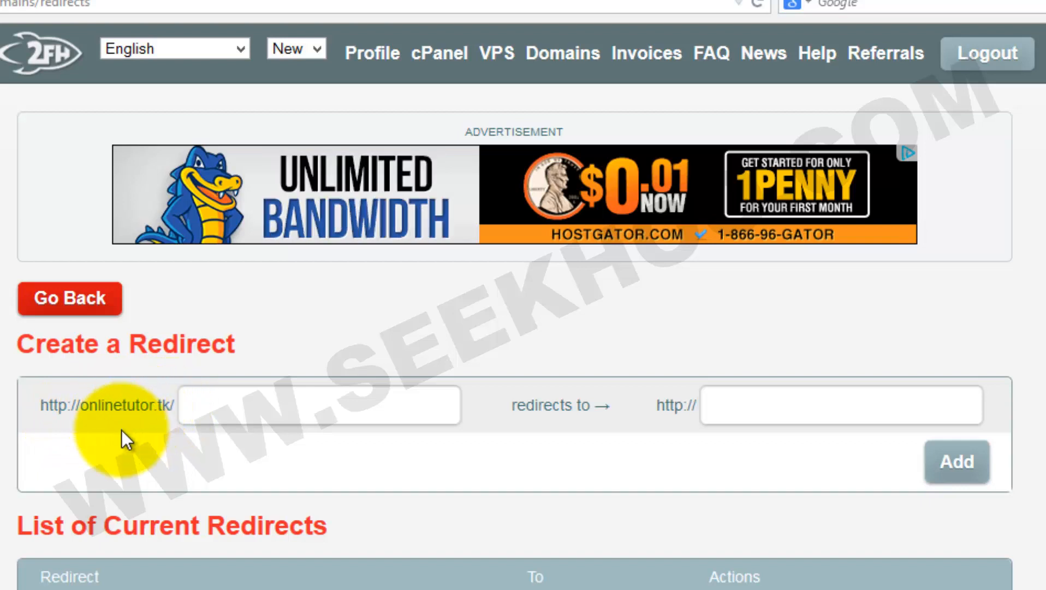
pyautogui.click(770, 398)
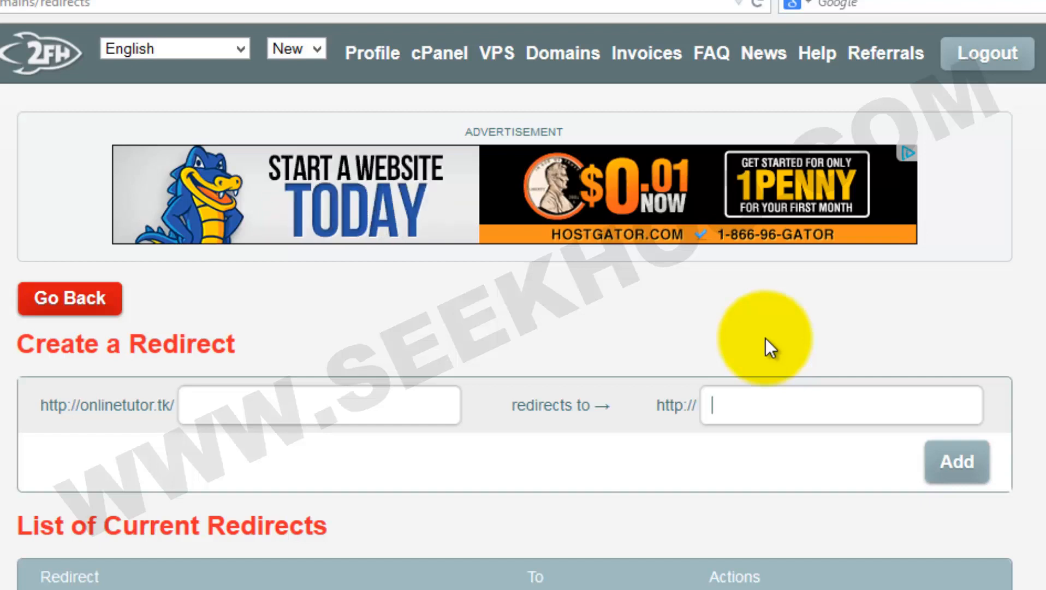
pyautogui.write('google')
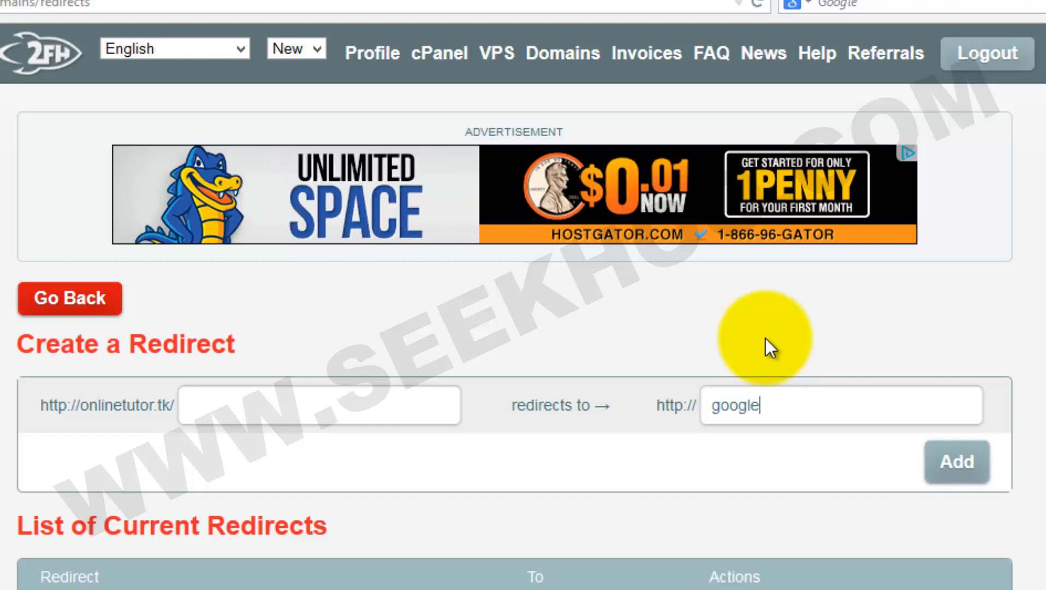
pyautogui.write('.com')
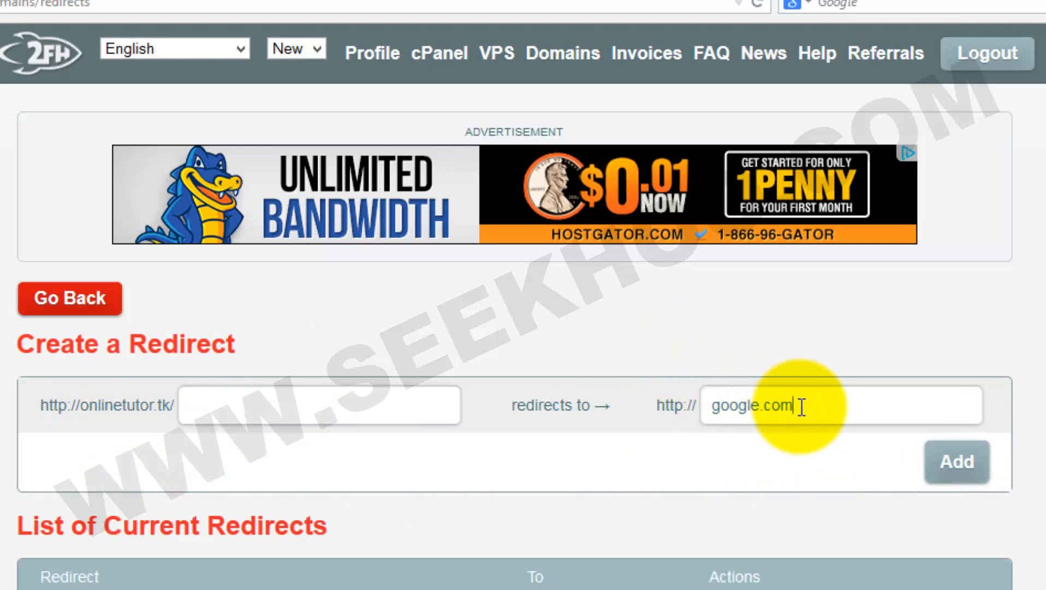
pyautogui.moveTo(801, 406); pyautogui.dragTo(719, 406)
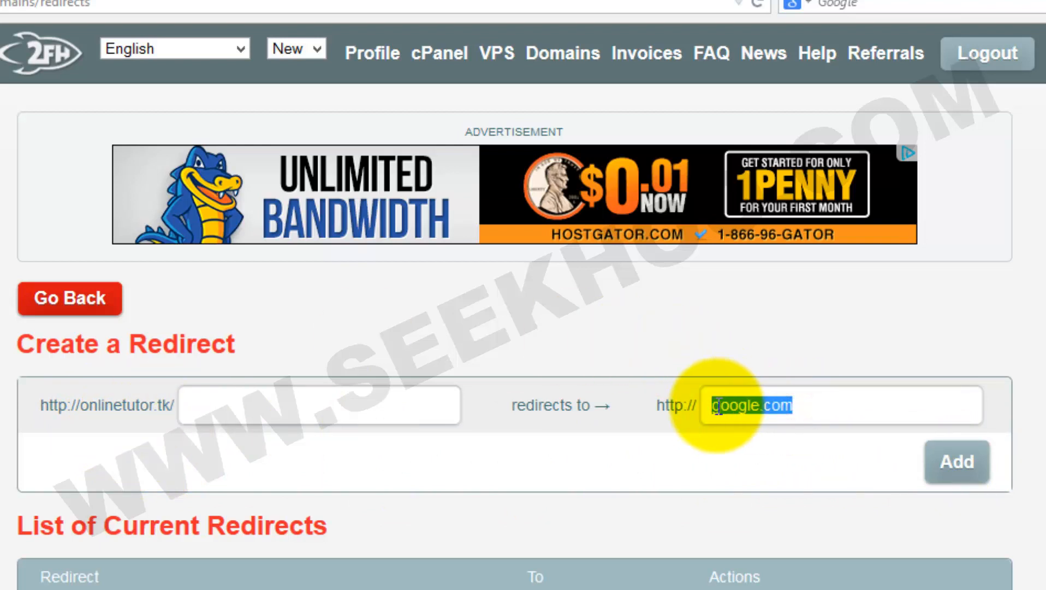
pyautogui.press('BackSpace')
pyautogui.click(704, 435)
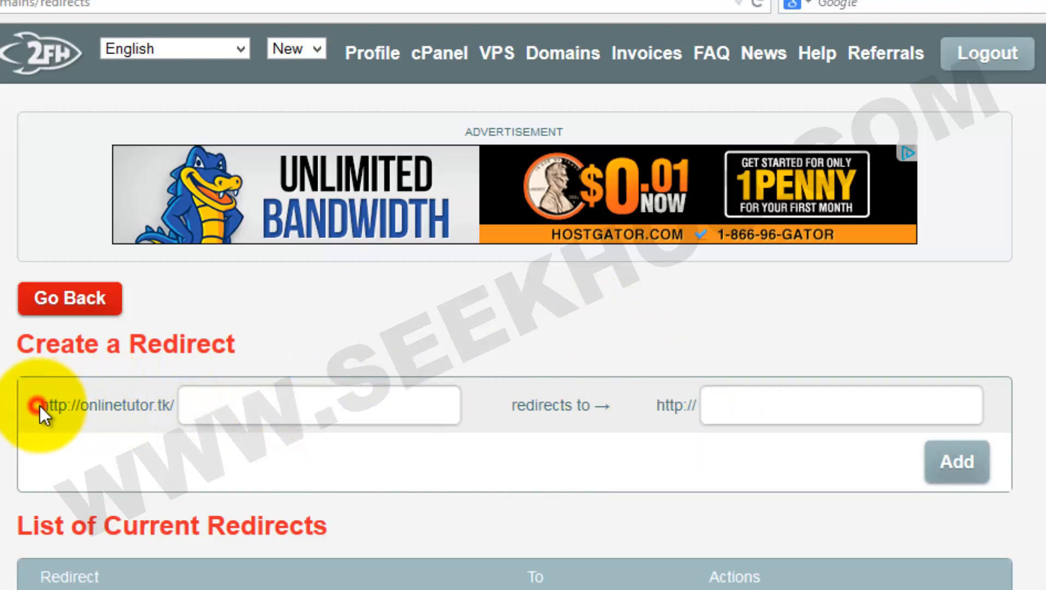
pyautogui.moveTo(39, 406); pyautogui.dragTo(177, 406)
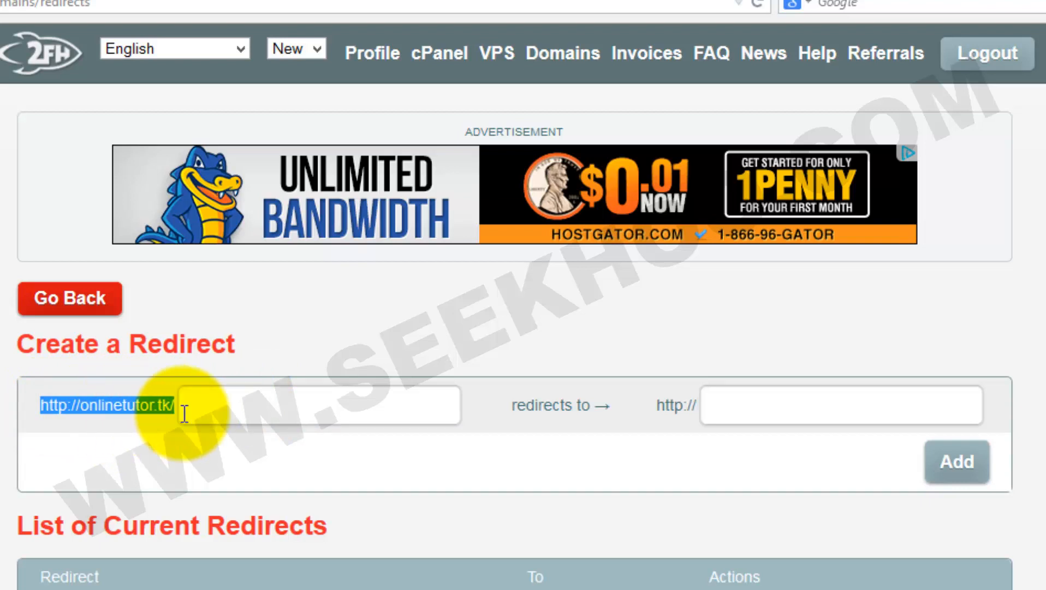
pyautogui.click(711, 407)
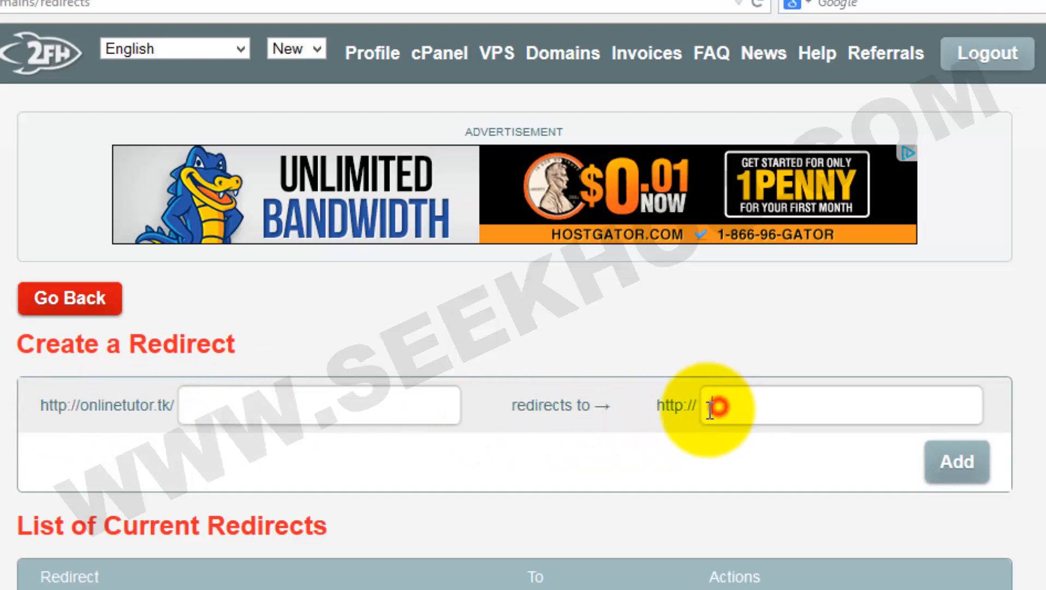
pyautogui.click(74, 406)
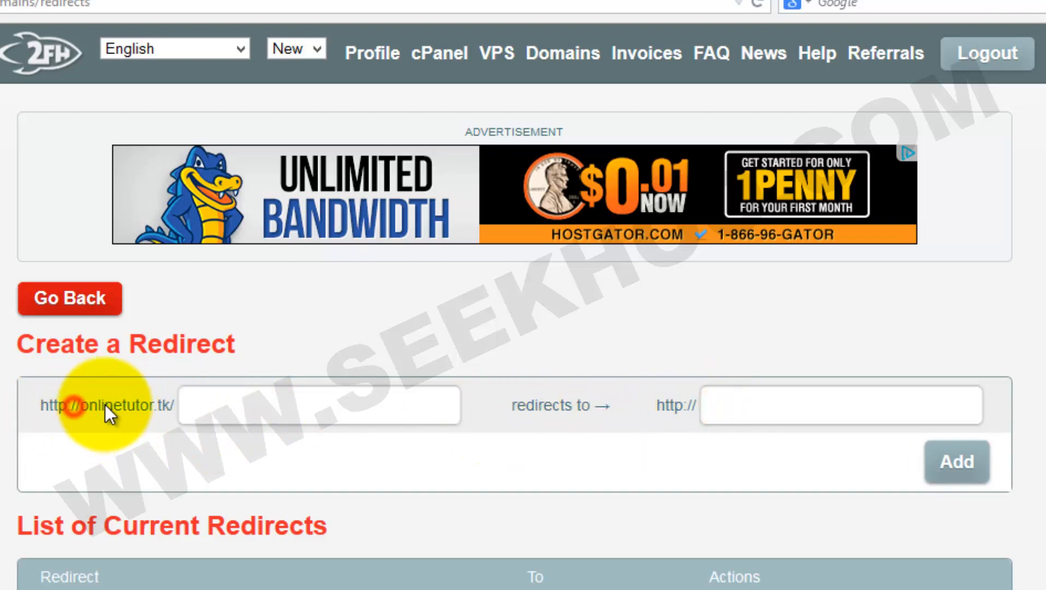
pyautogui.moveTo(105, 409); pyautogui.dragTo(127, 411)
pyautogui.click(141, 421)
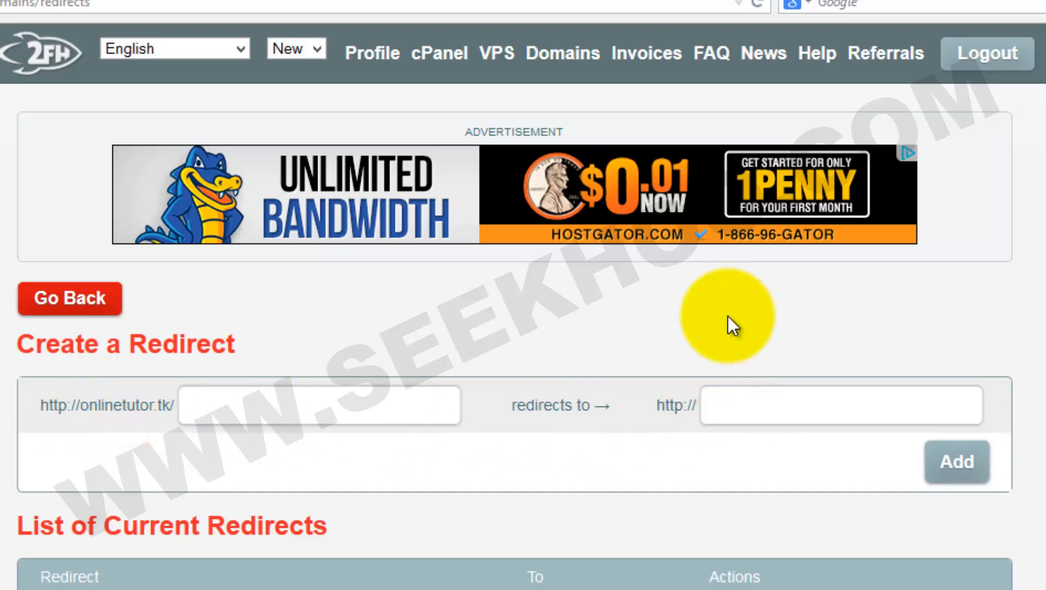
pyautogui.click(753, 1)
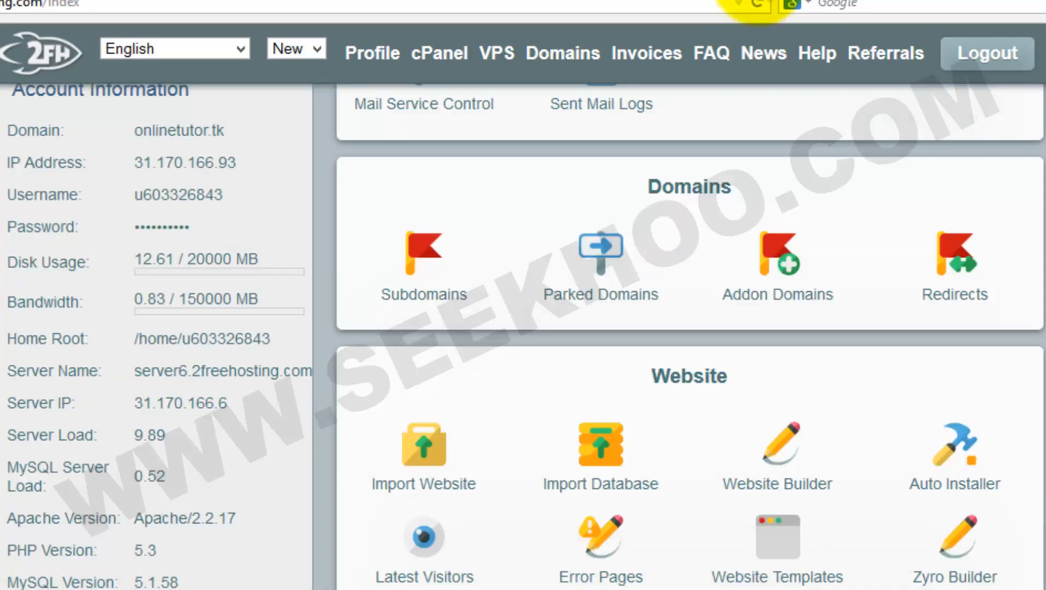
pyautogui.scroll(10, 822, 271)
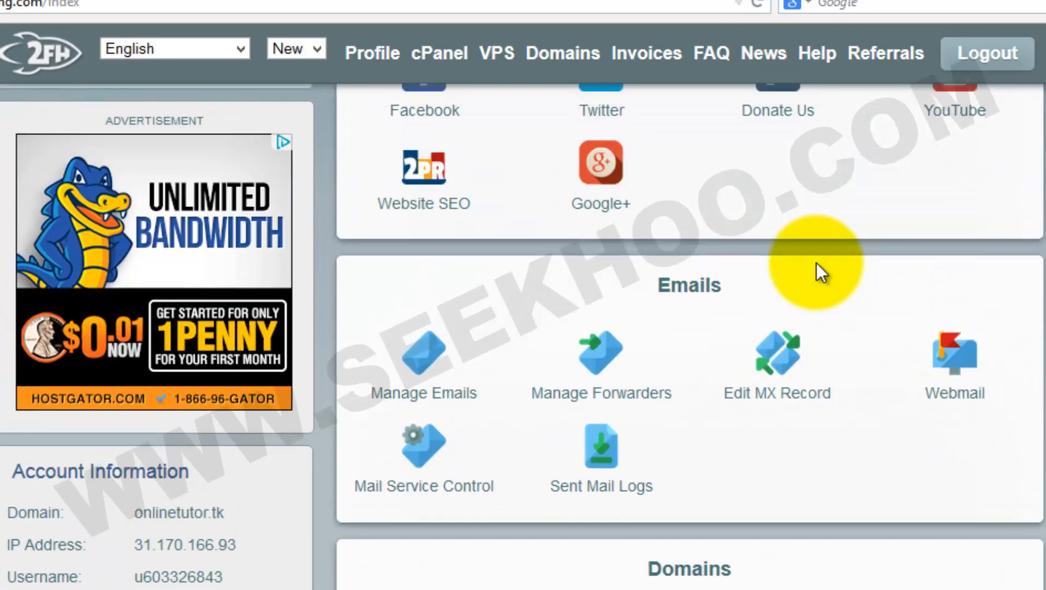
pyautogui.scroll(-7, 700, 293)
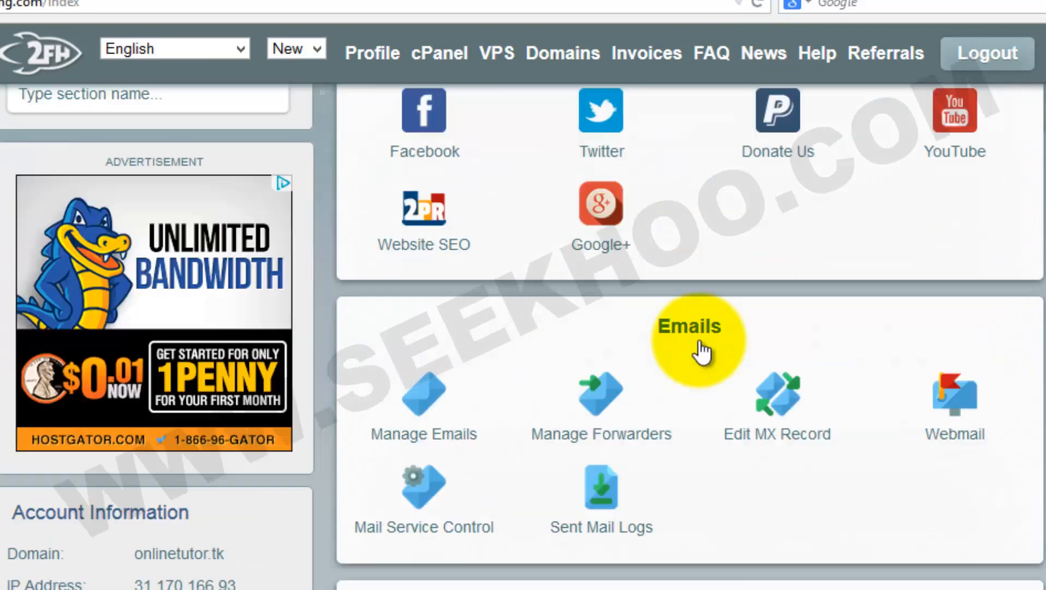
pyautogui.scroll(-5, 694, 374)
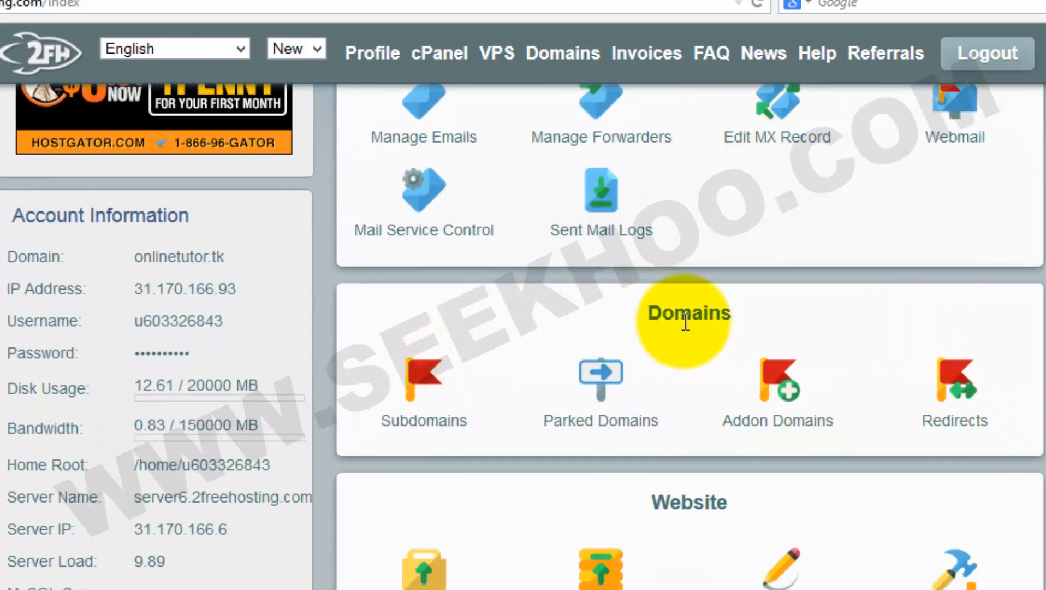
pyautogui.scroll(-2, 738, 319)
pyautogui.scroll(-10, 738, 321)
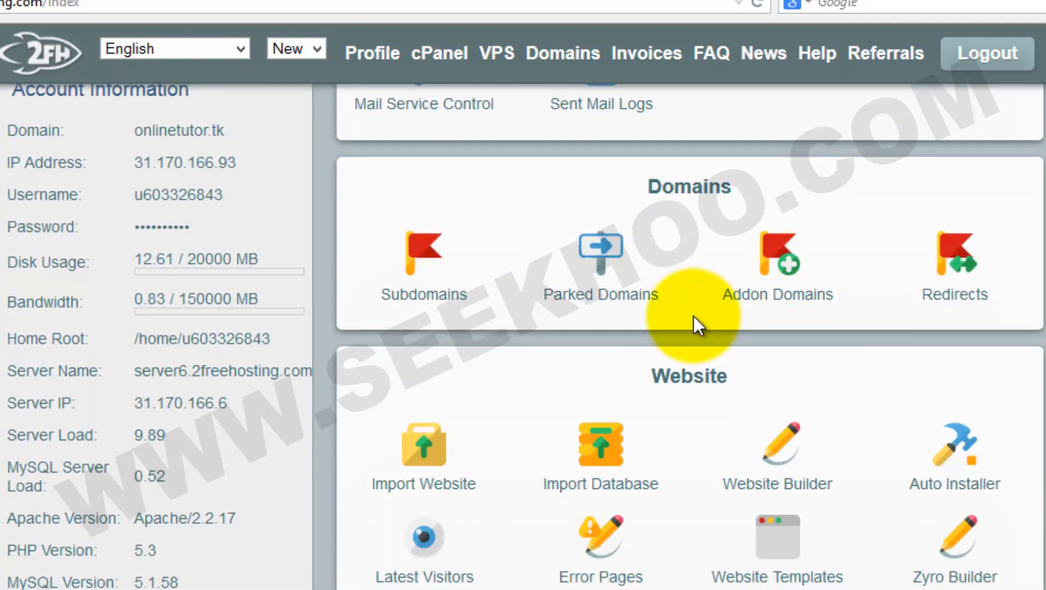
pyautogui.scroll(-5, 693, 316)
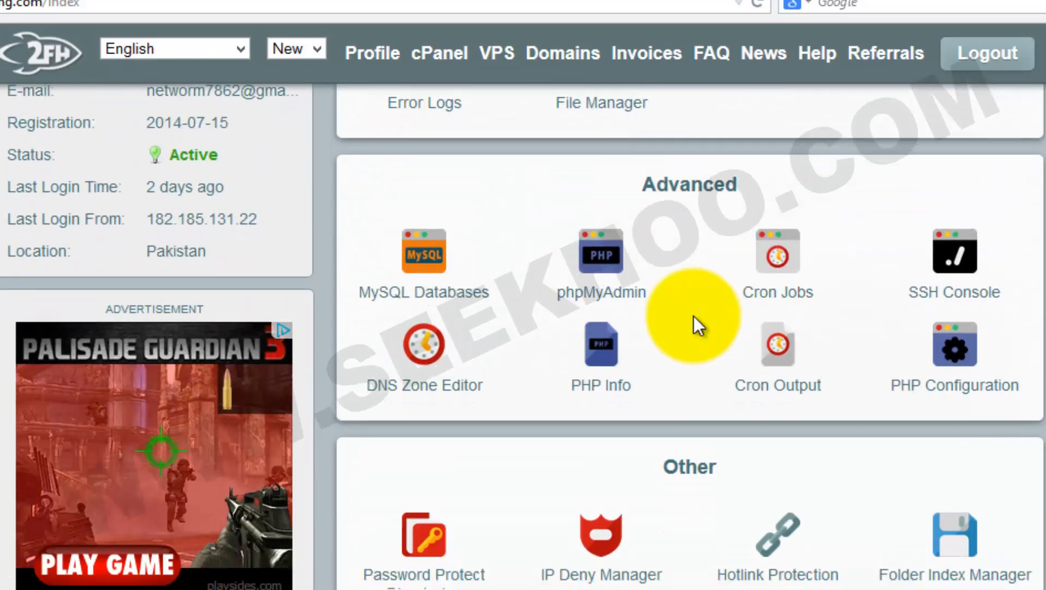
pyautogui.scroll(15, 693, 315)
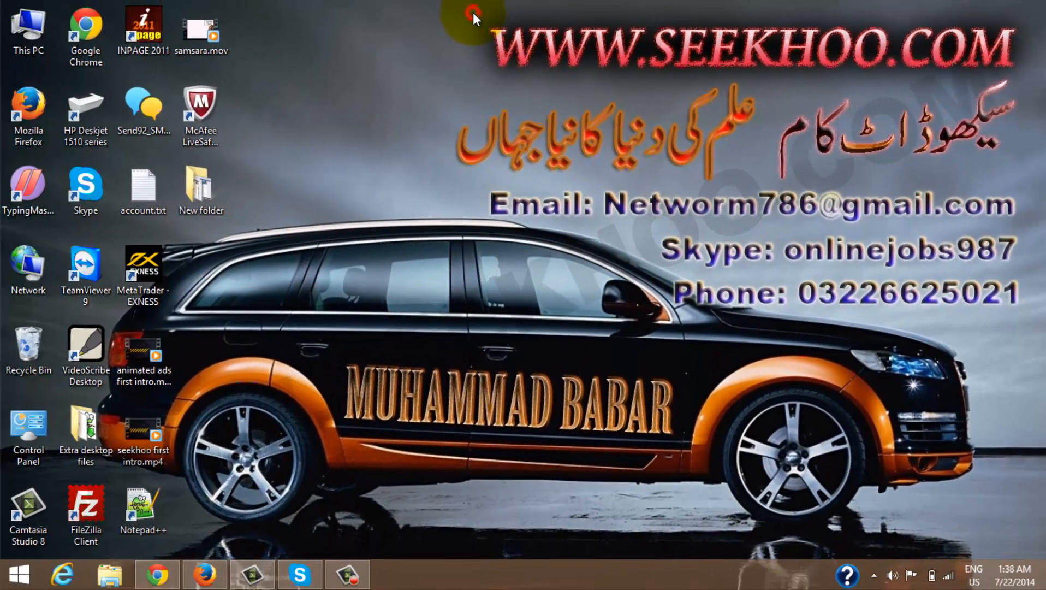
pyautogui.moveTo(472, 12); pyautogui.dragTo(1023, 74)
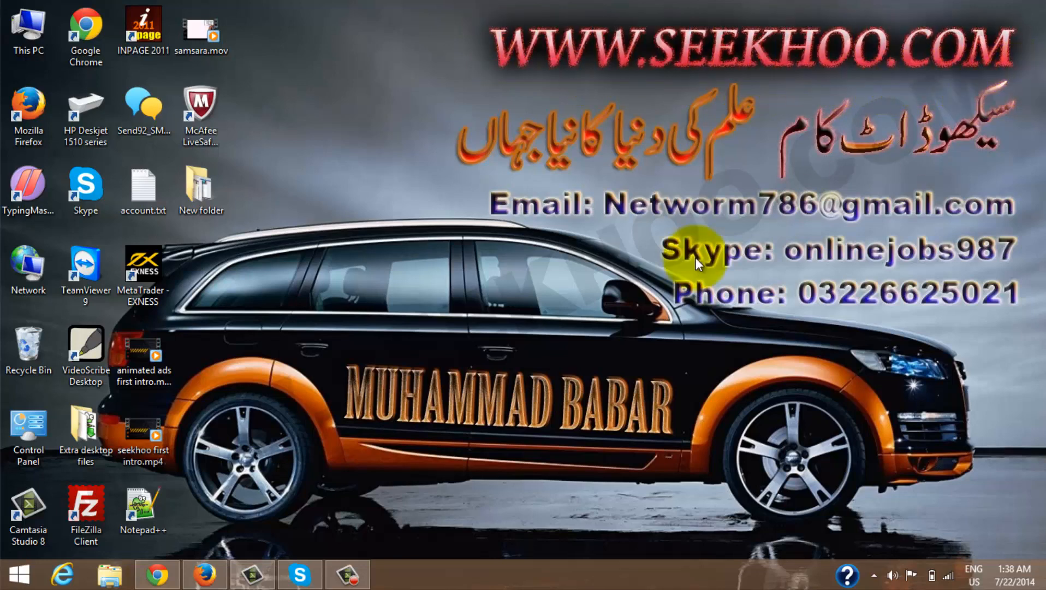